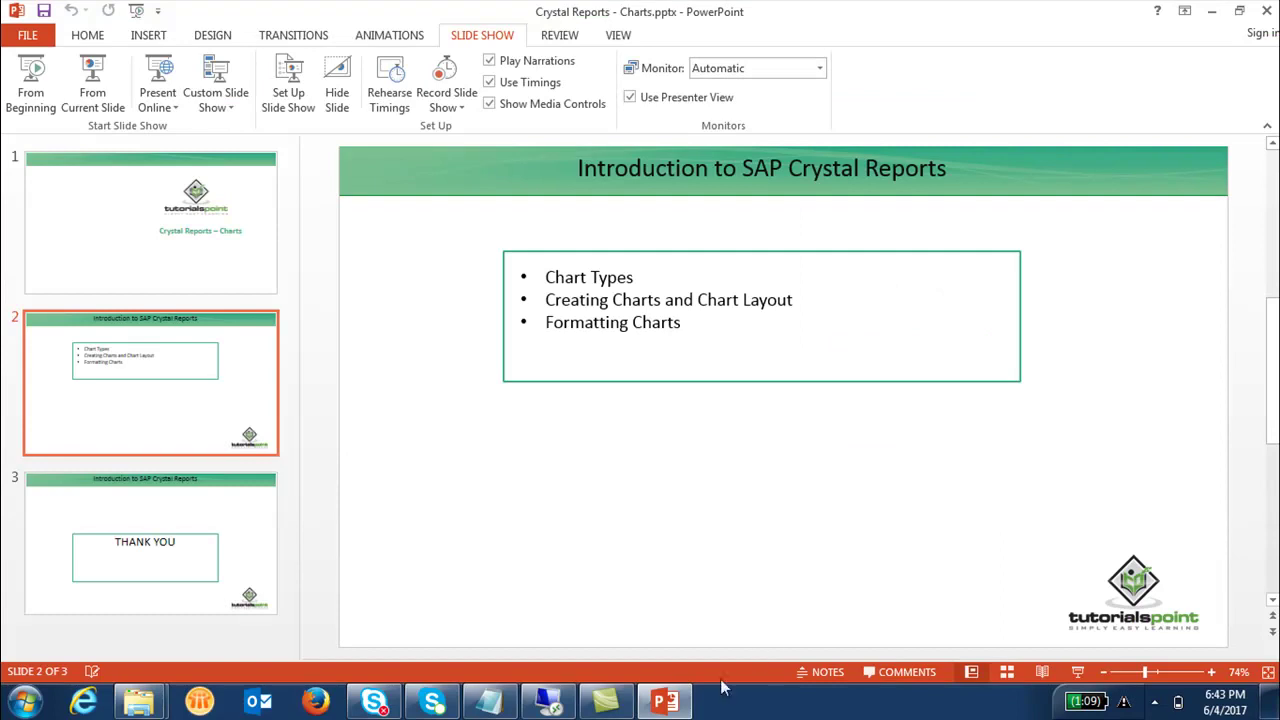
Restore the untitled Crystal Reports report listing Store name, State and City on the remote desktop
left_click(549, 708)
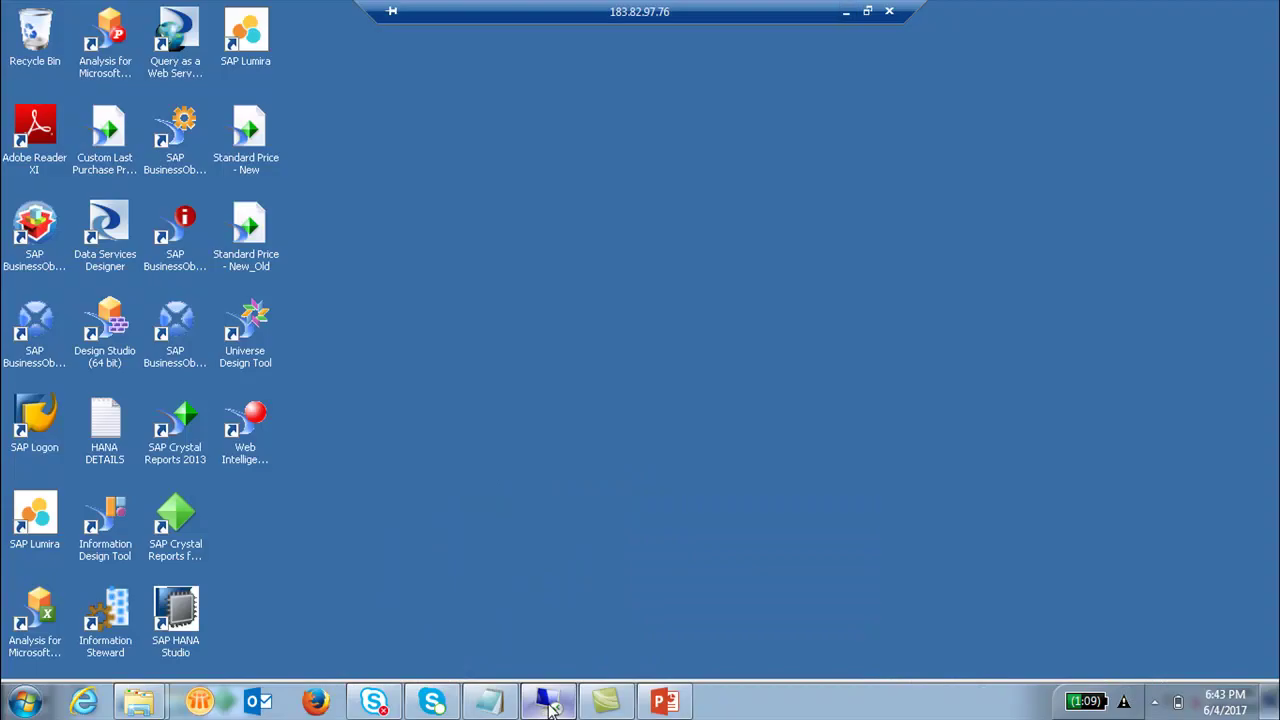
left_click(222, 703)
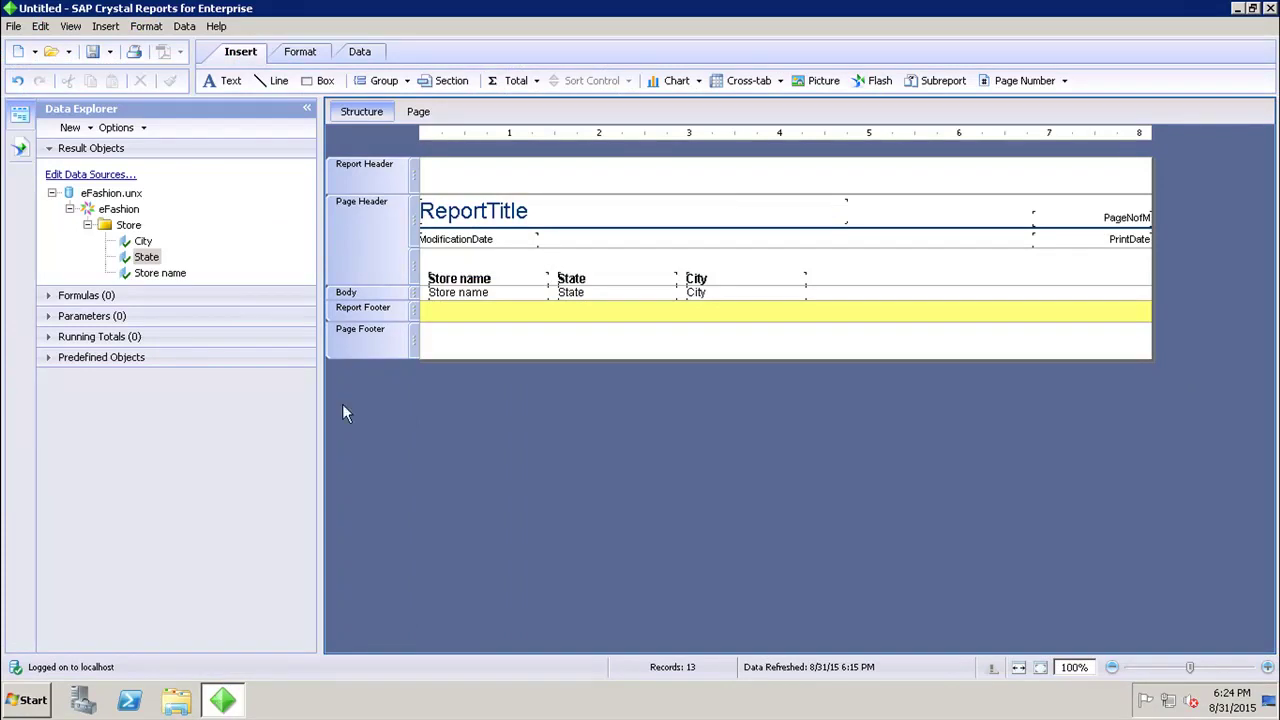
Browse the Insert Chart types Column, Bar, Area, Donut, Other Charts and Pie
left_click(700, 82)
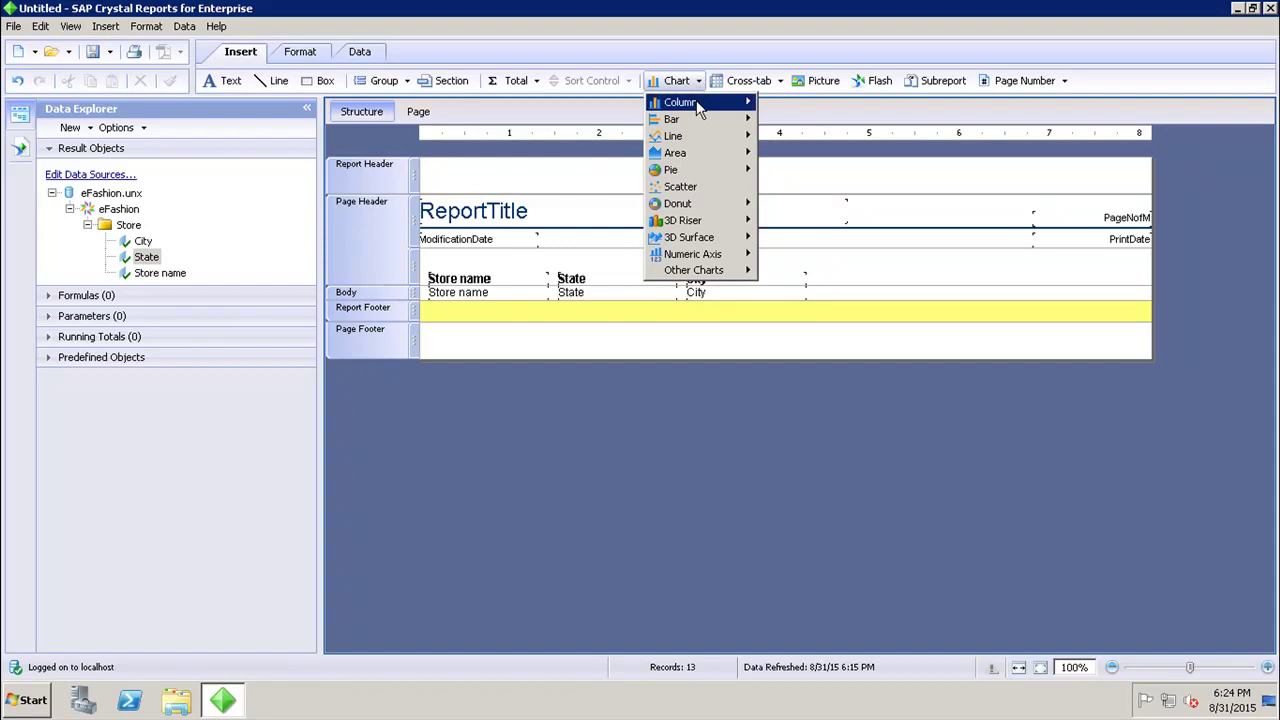
mouse_move(696, 101)
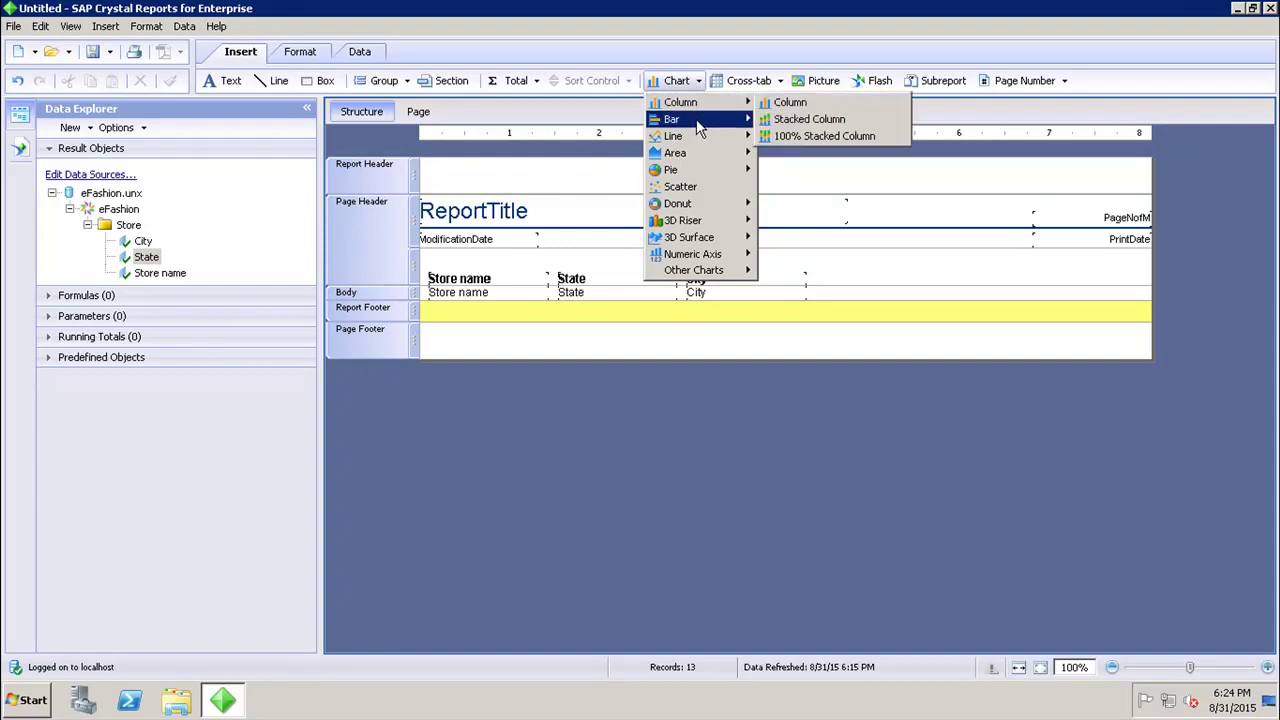
mouse_move(699, 127)
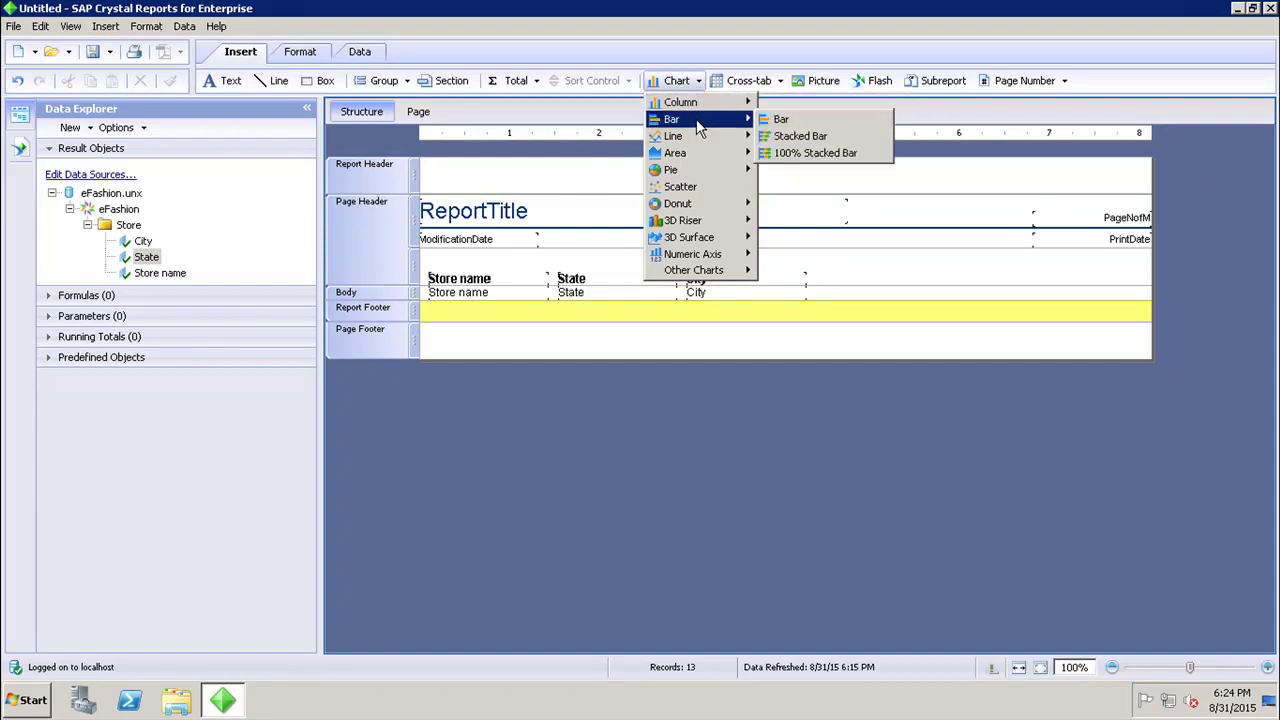
mouse_move(689, 158)
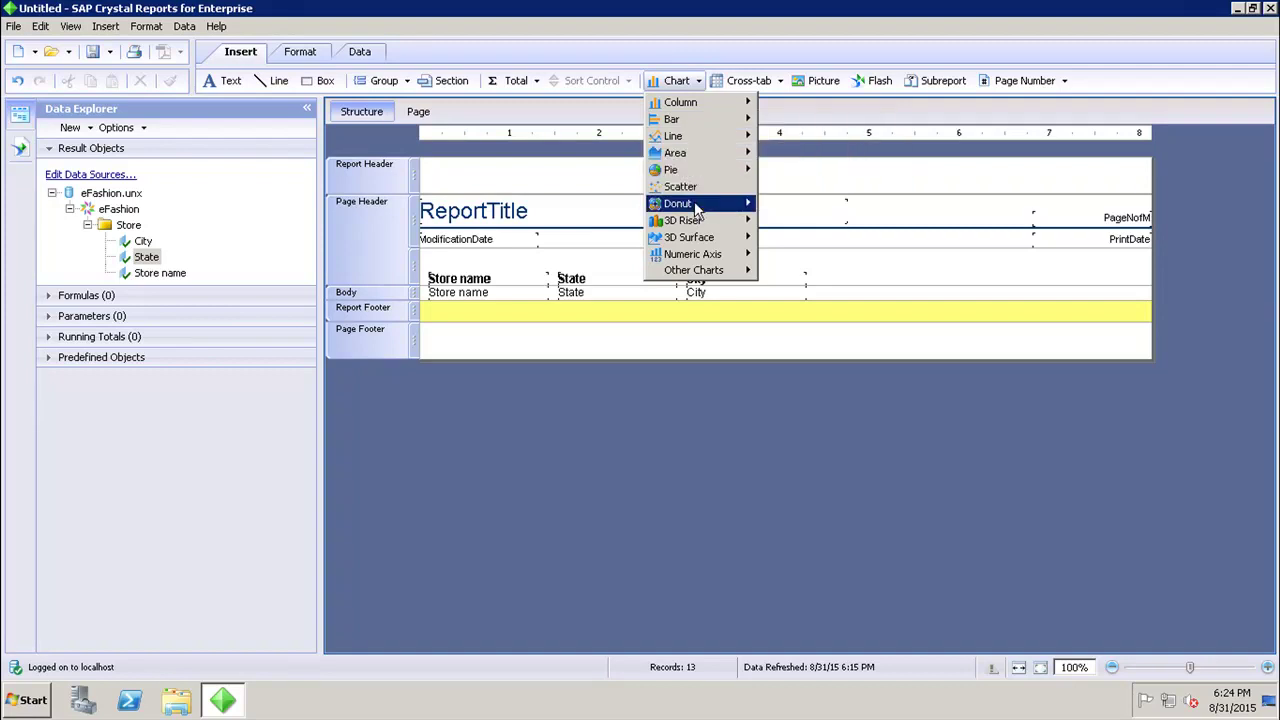
mouse_move(697, 210)
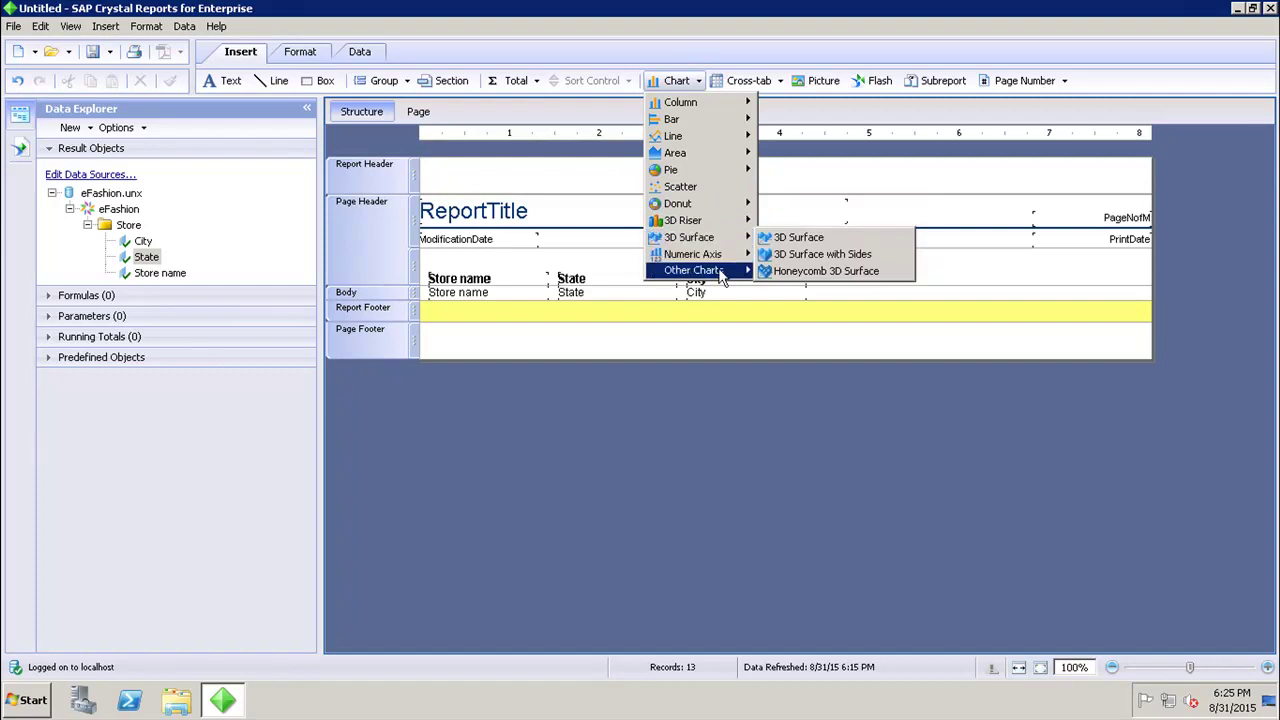
mouse_move(722, 276)
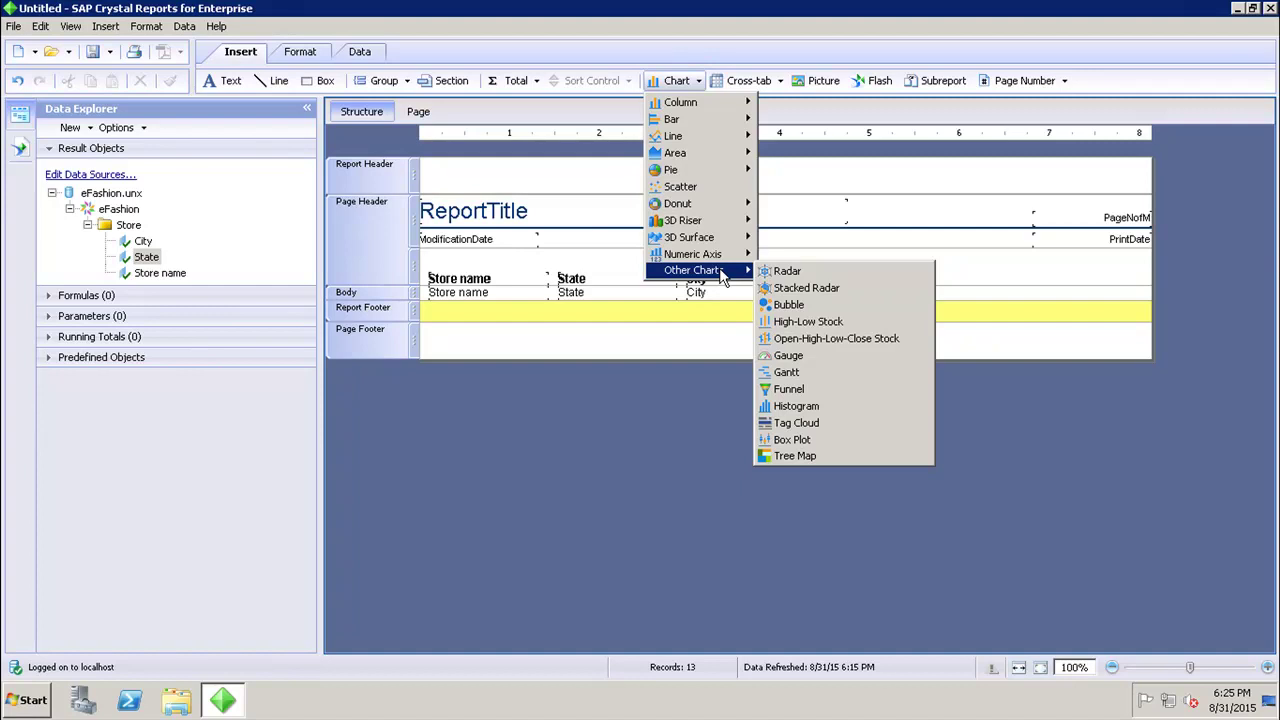
mouse_move(706, 180)
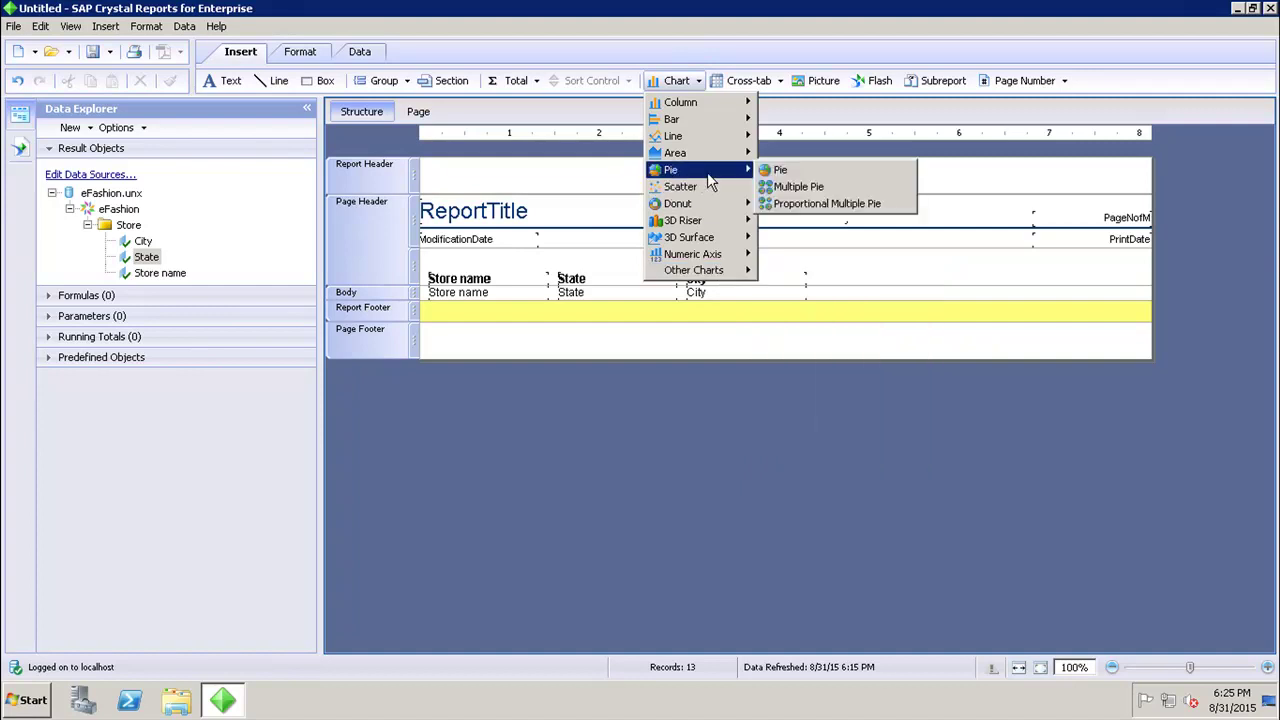
Place a plain Pie chart in the Report Footer
left_click(779, 172)
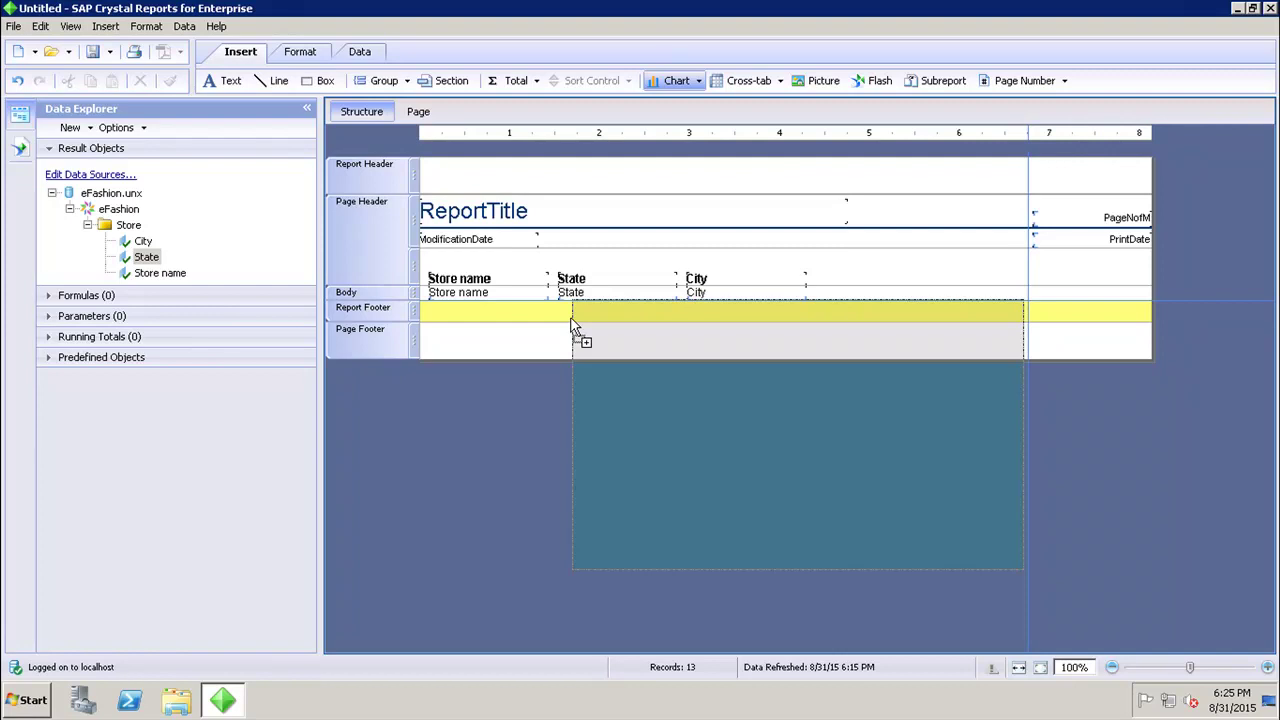
left_click(575, 327)
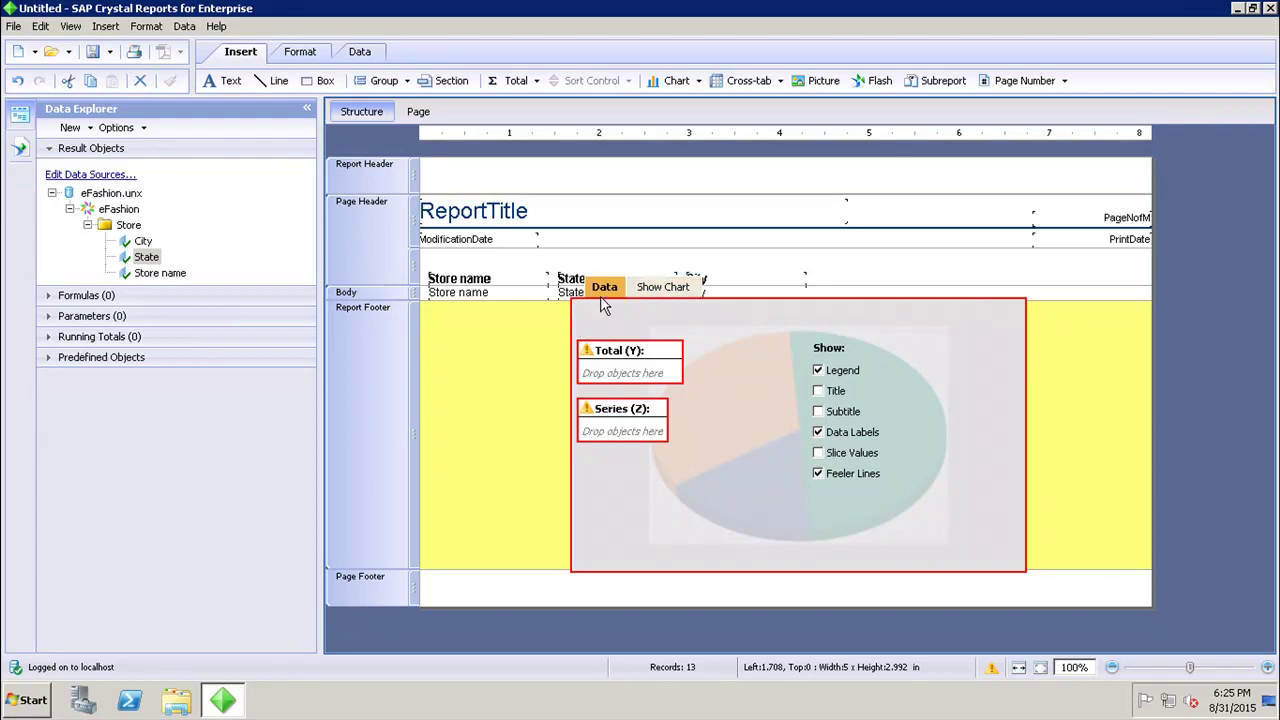
mouse_move(640, 360)
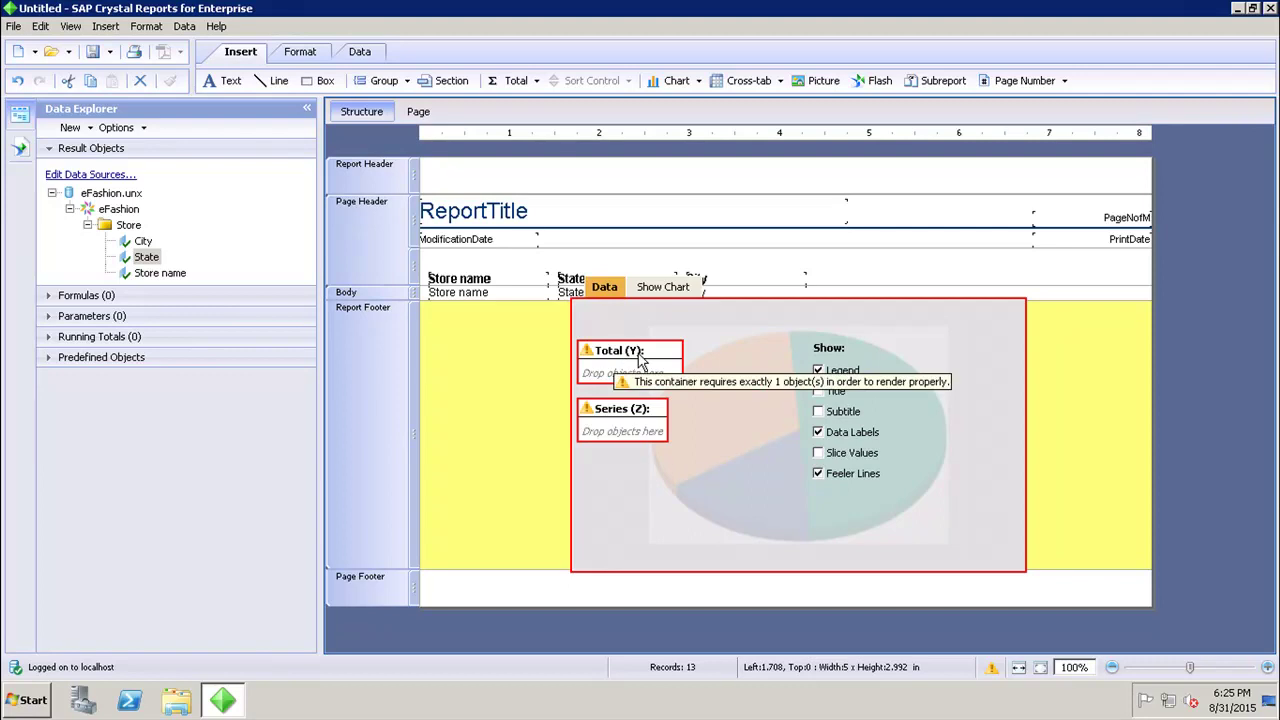
mouse_move(640, 425)
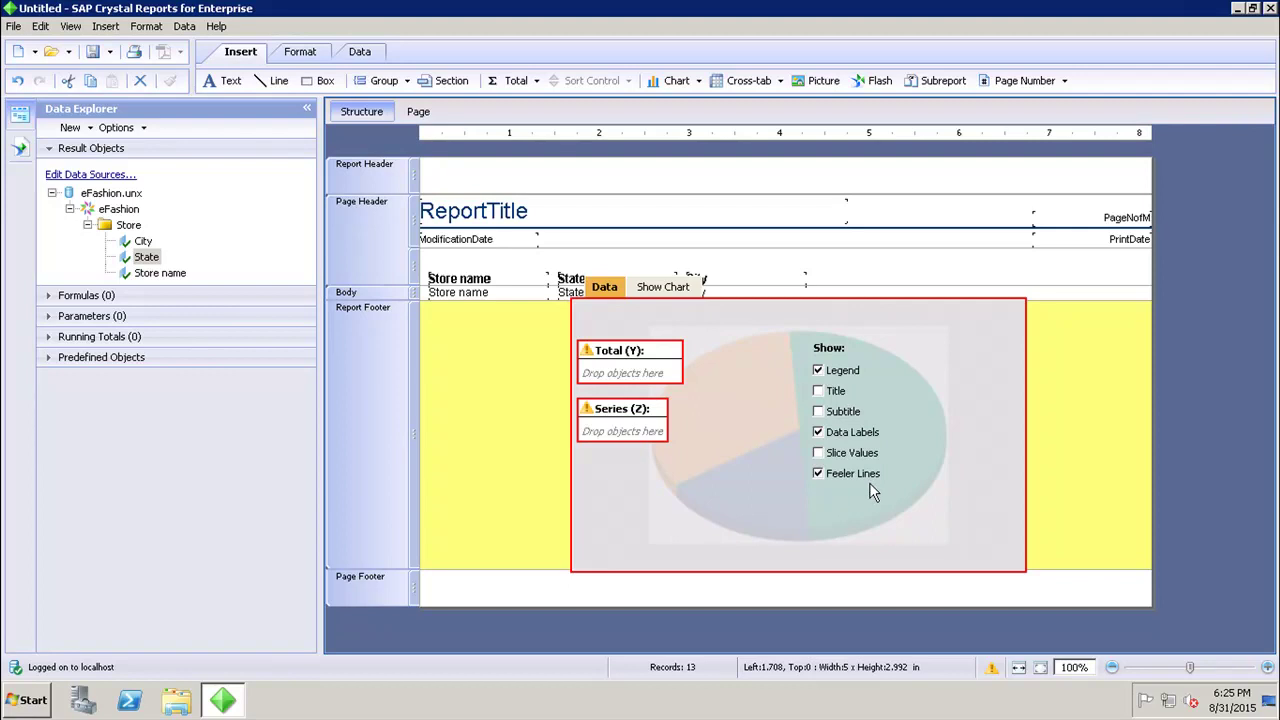
Set the pie's total to distinct count of Store name and its series to State, then preview
left_click(157, 275)
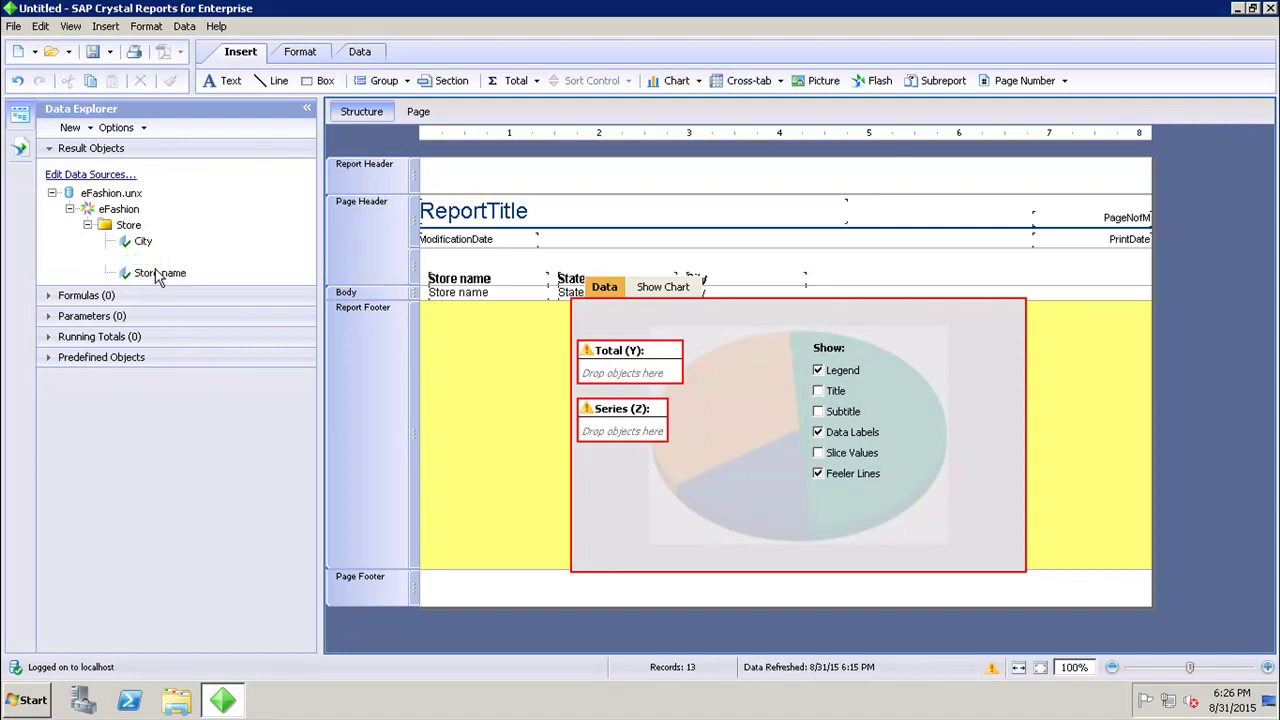
left_click_drag(157, 275, 603, 376)
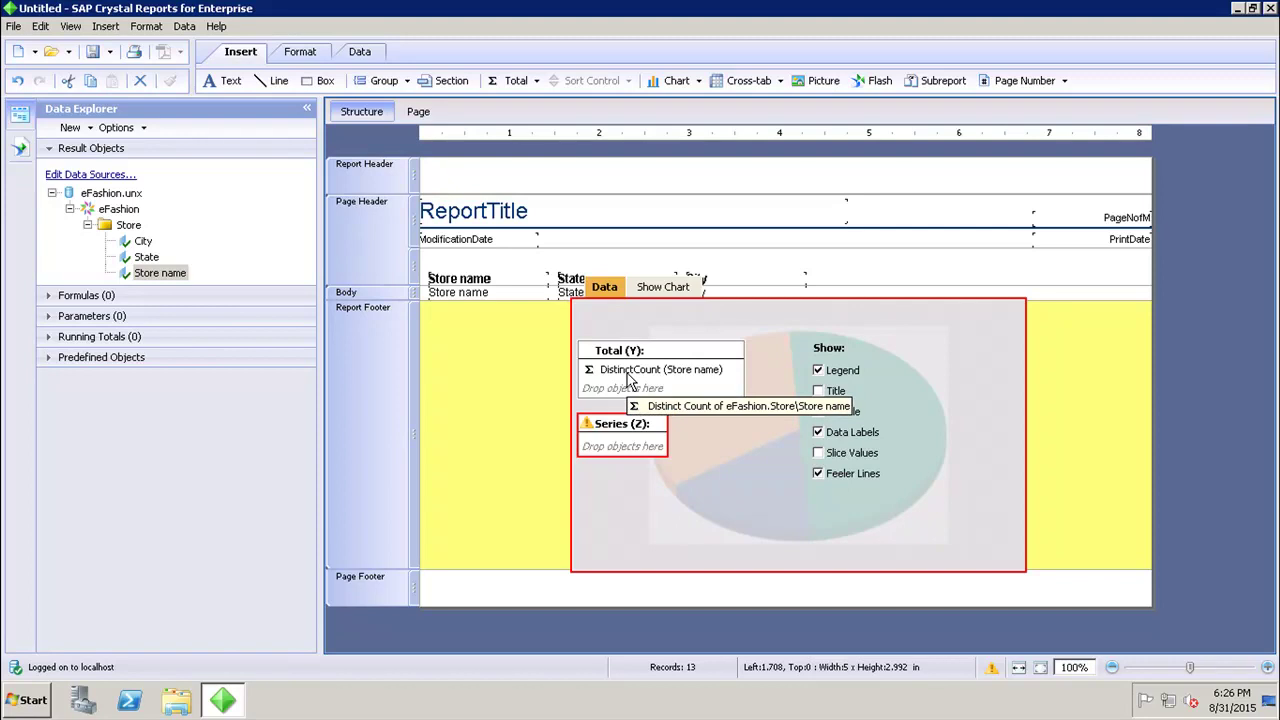
left_click(152, 259)
left_click_drag(155, 262, 596, 447)
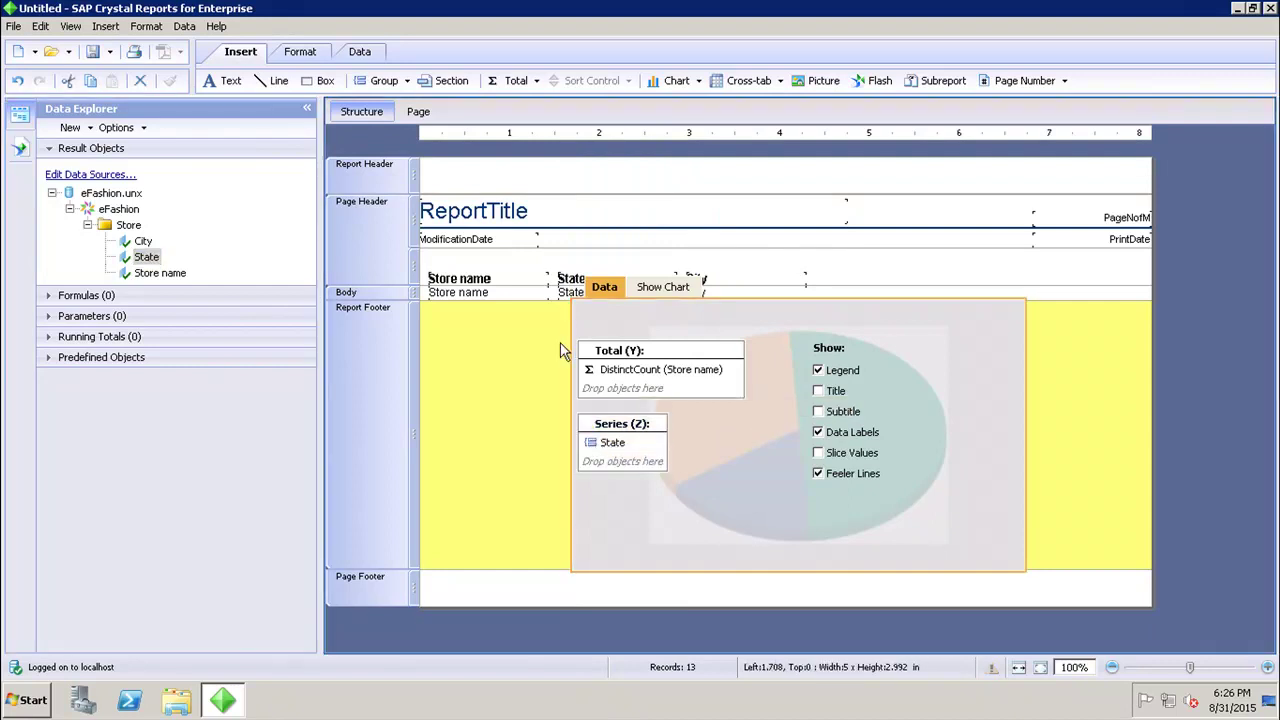
left_click(418, 111)
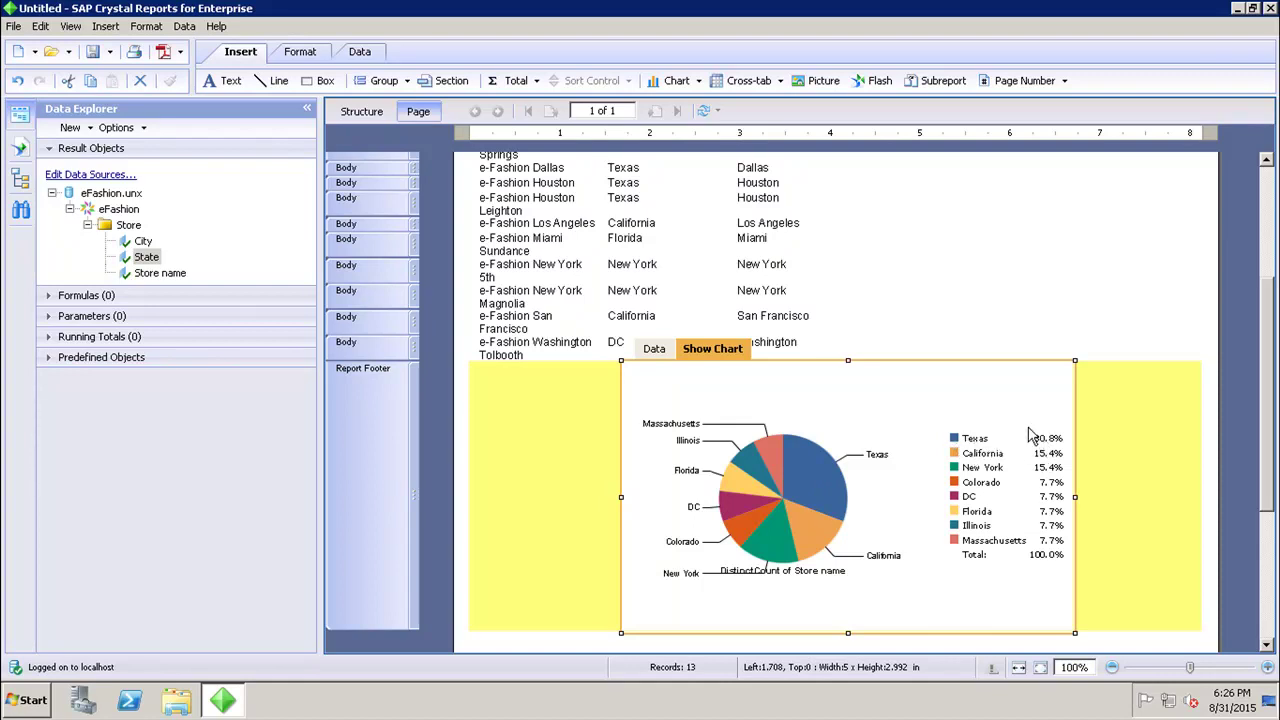
Enable Slice Values so each state's slice shows its store count, e.g. Texas 4
left_click(648, 352)
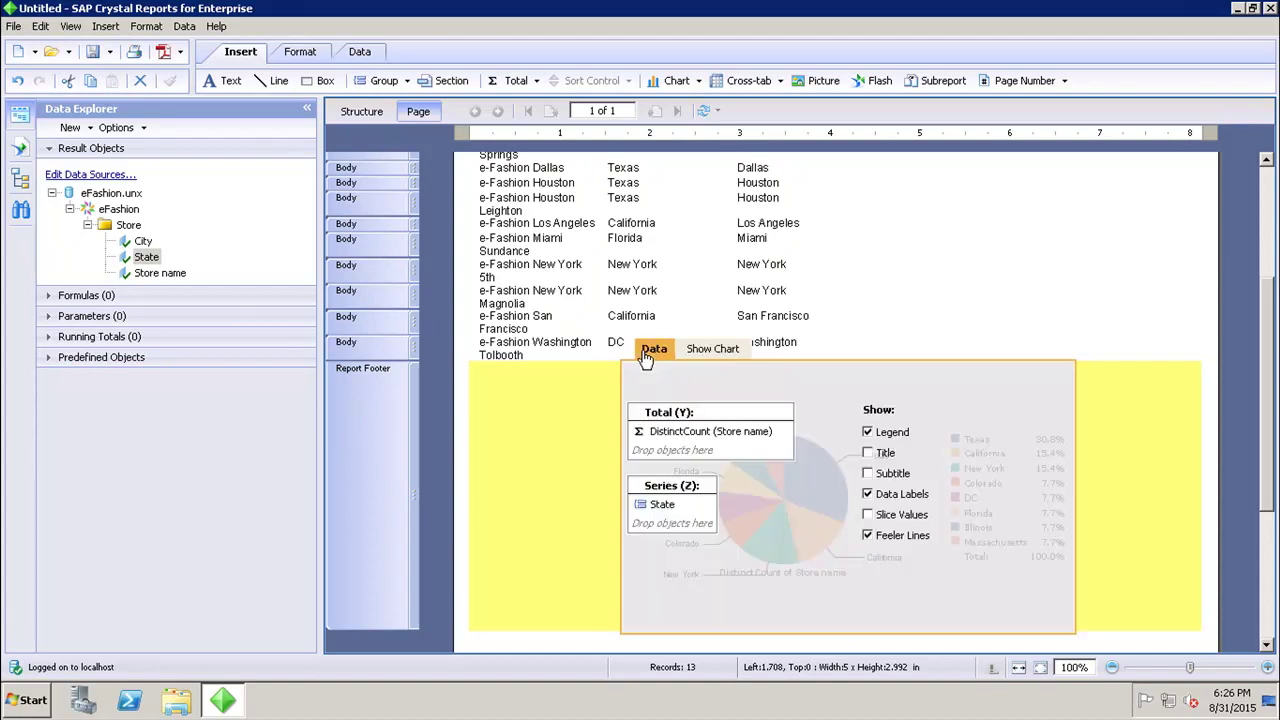
left_click(867, 515)
left_click(716, 355)
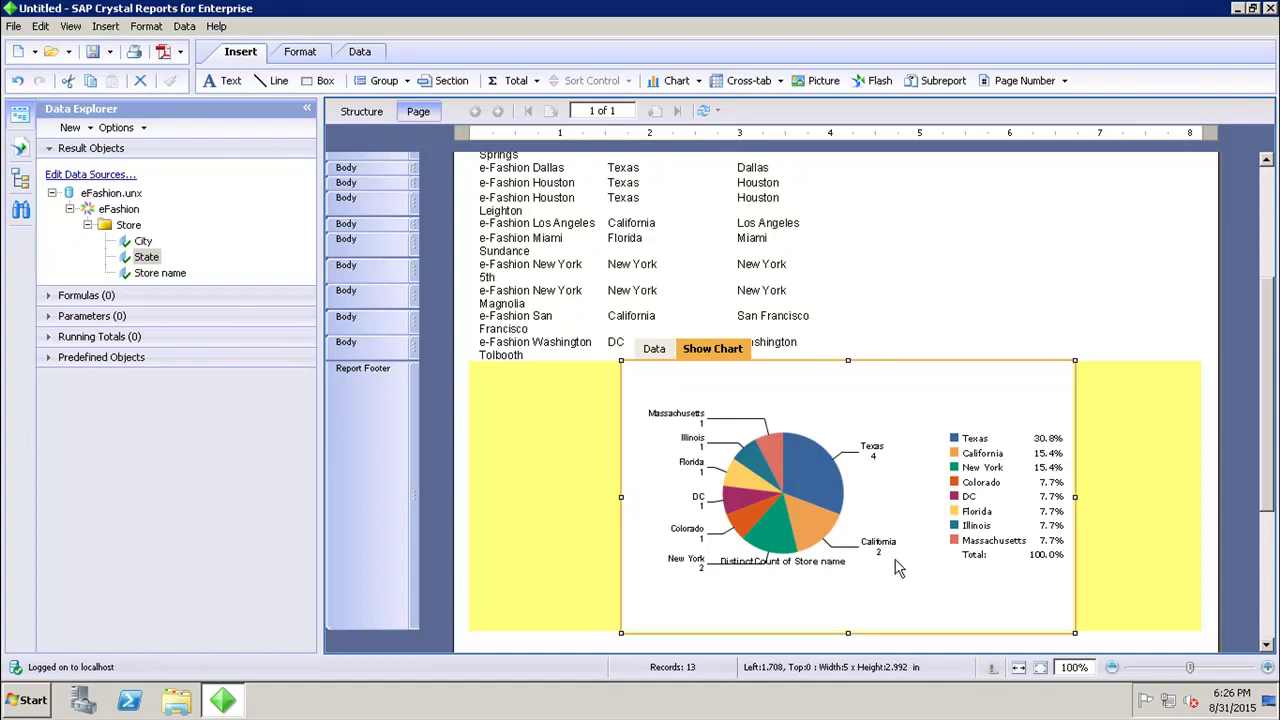
left_click(653, 352)
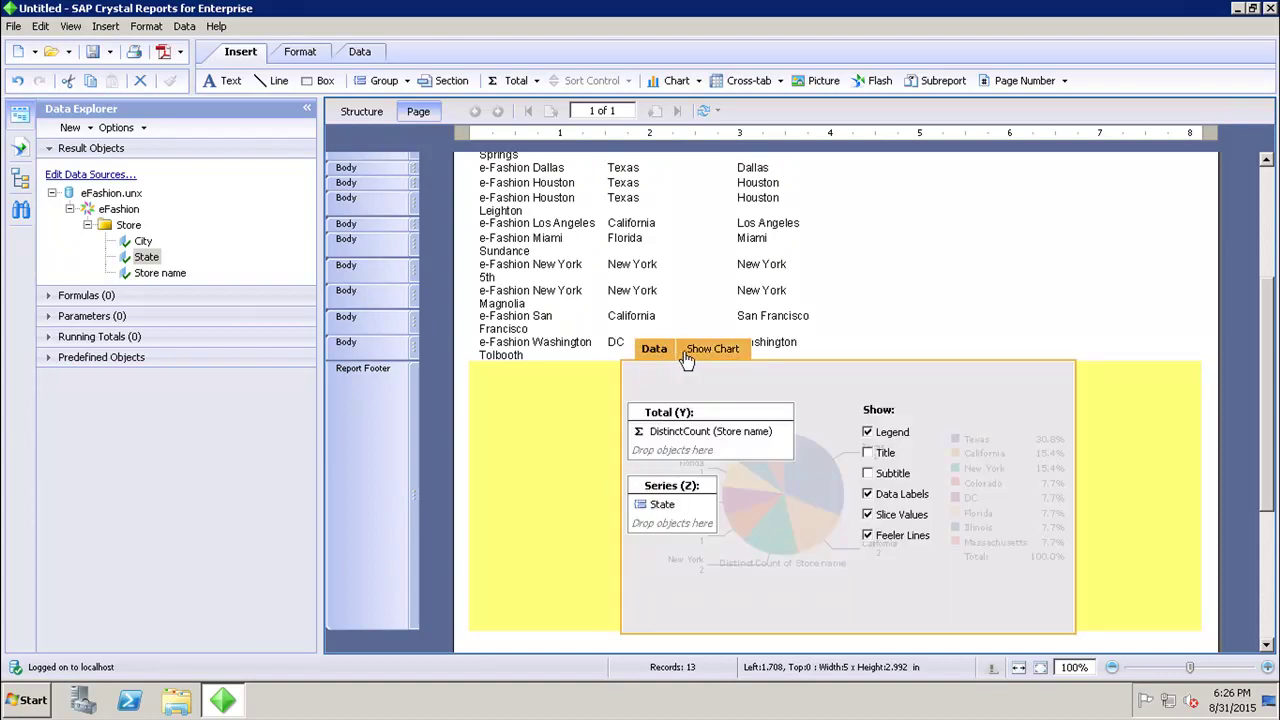
left_click(692, 354)
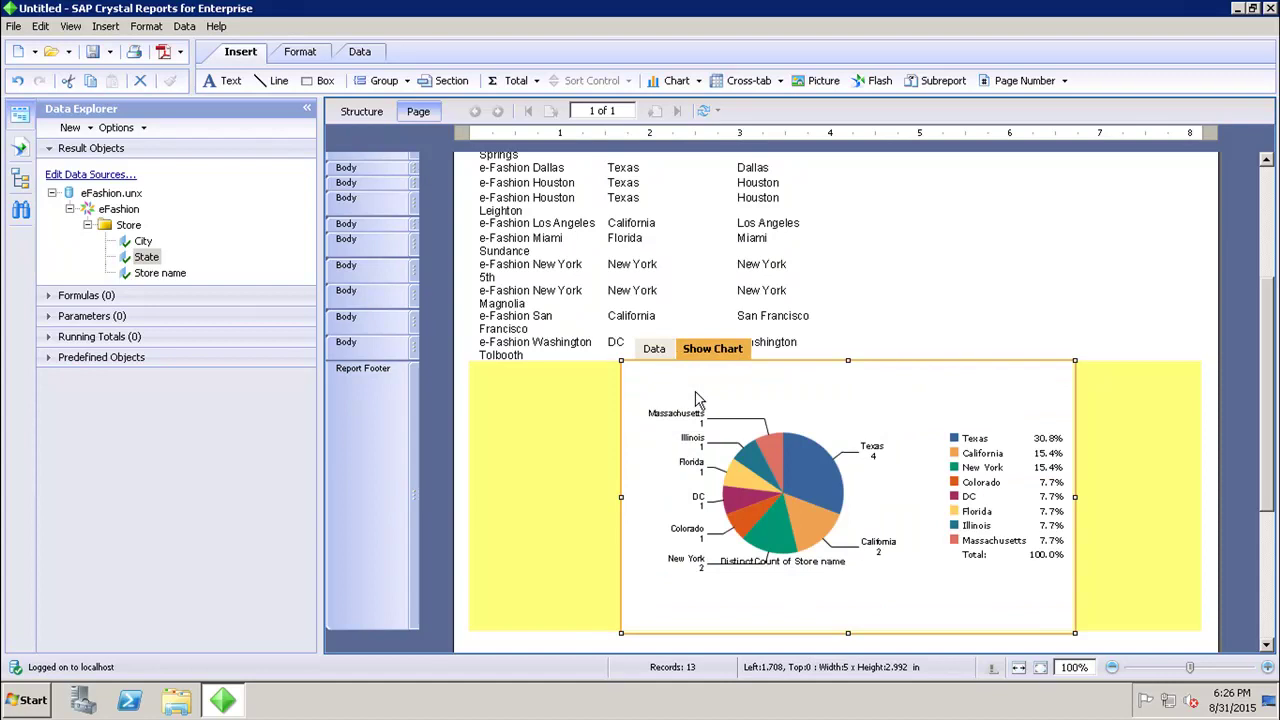
In Format Chart, change the chart type to Line > Line Chart
right_click(697, 398)
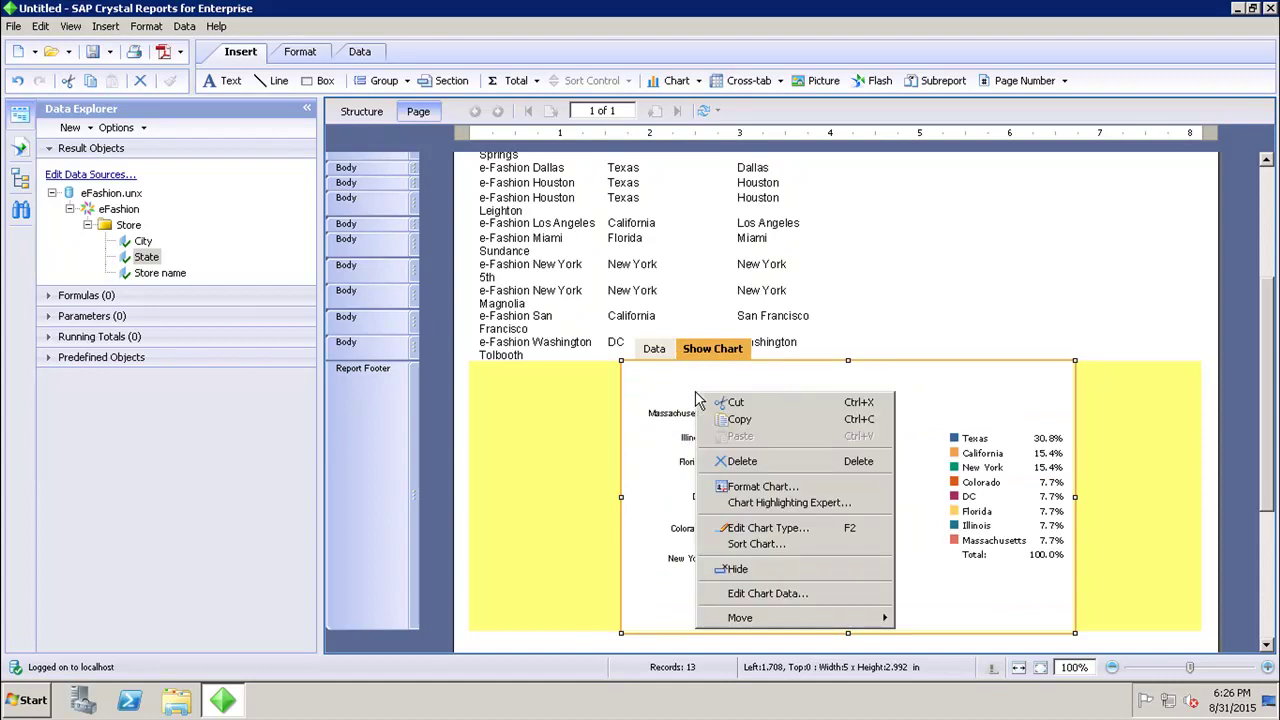
left_click(766, 487)
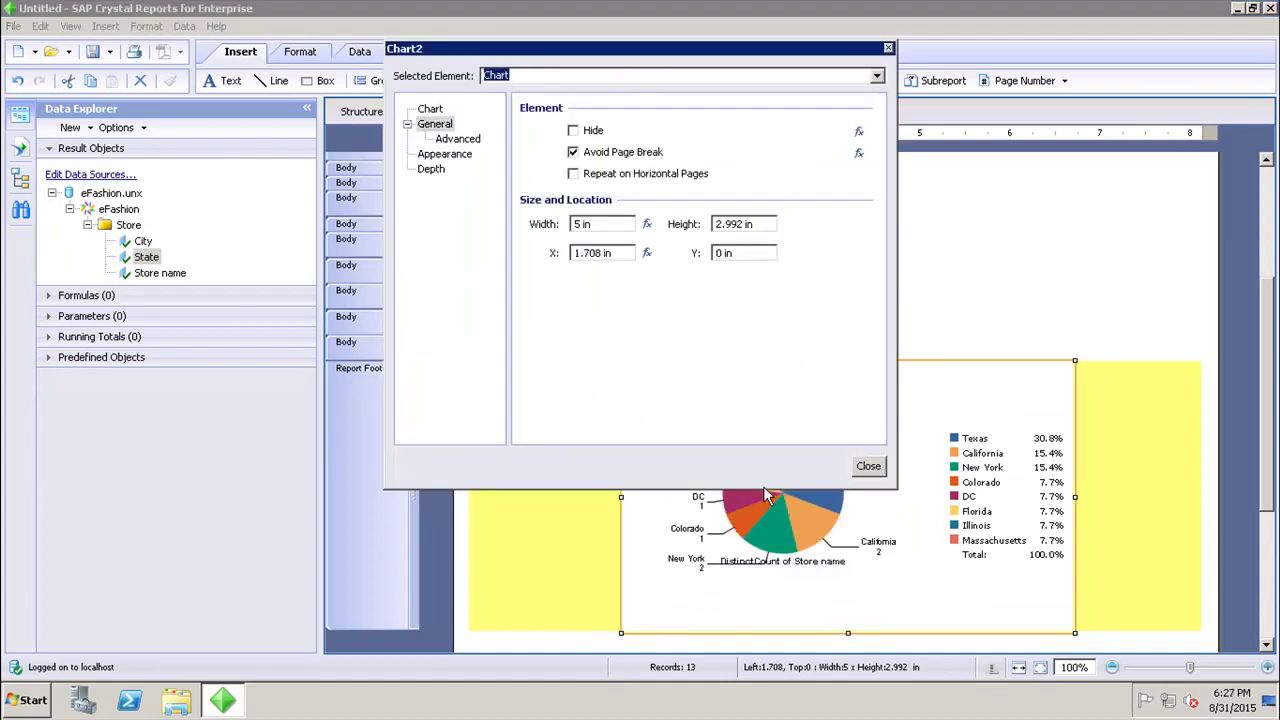
left_click(432, 109)
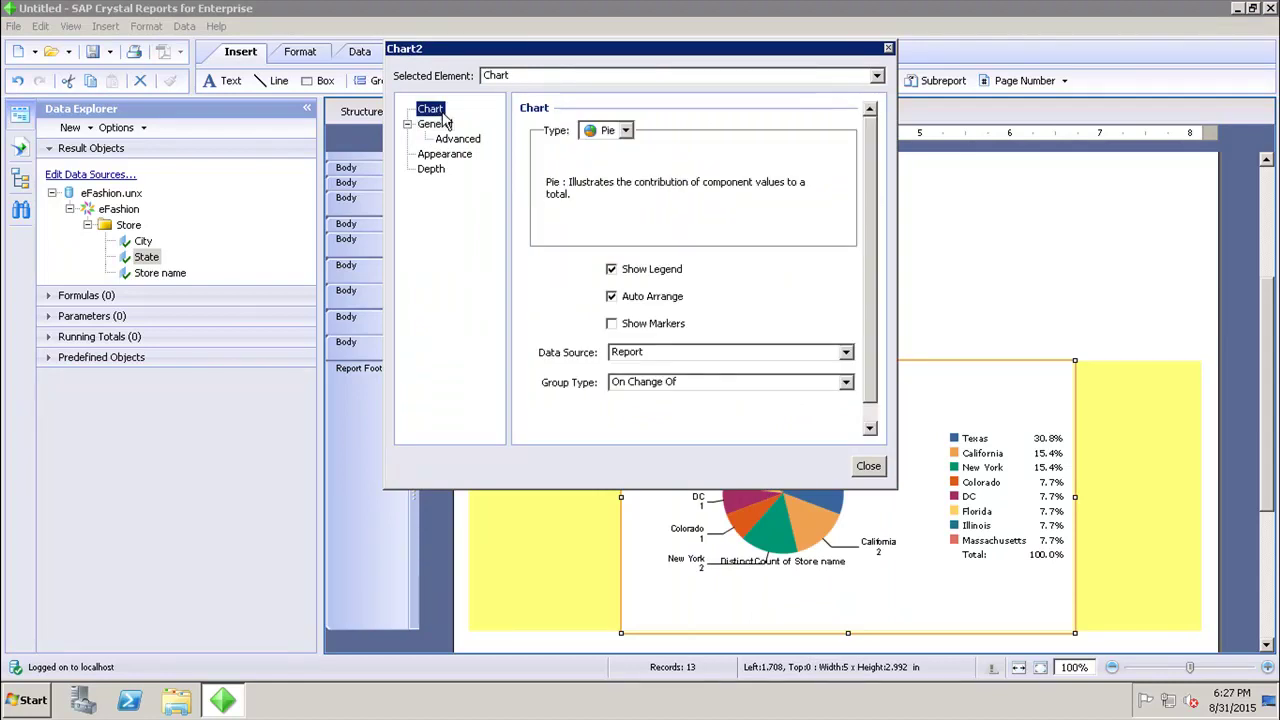
left_click(628, 131)
left_click(626, 131)
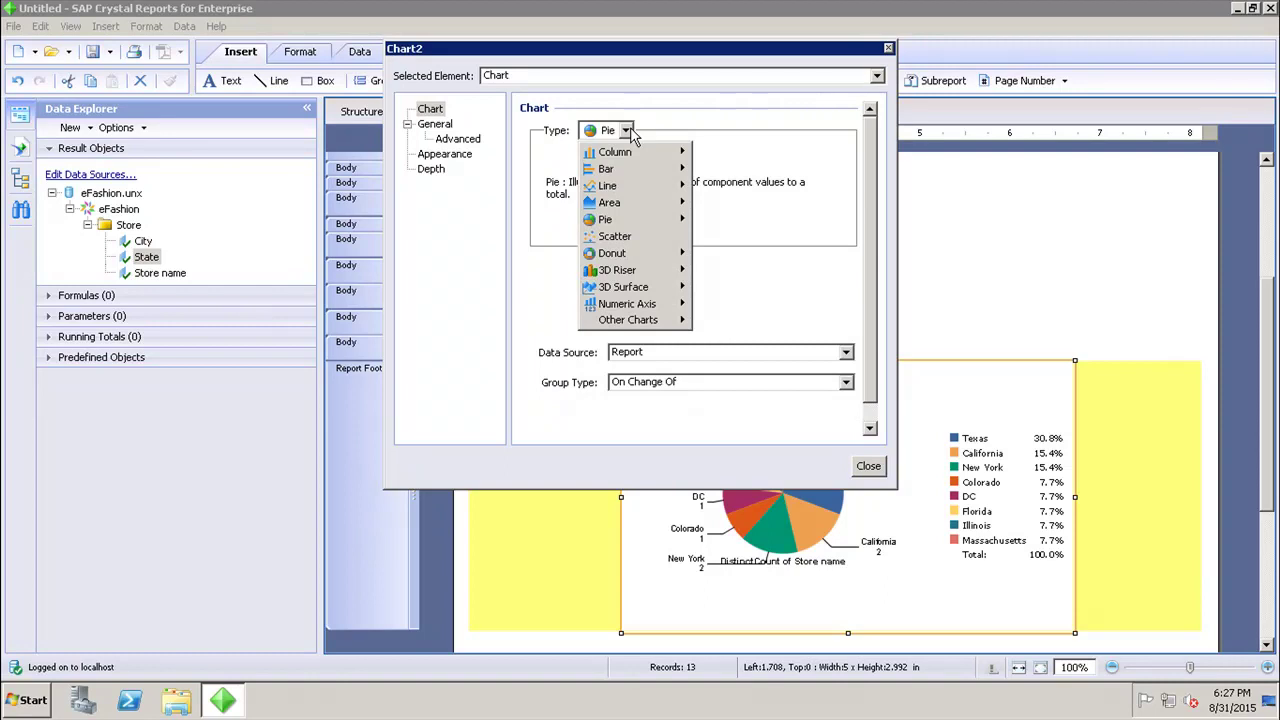
mouse_move(627, 190)
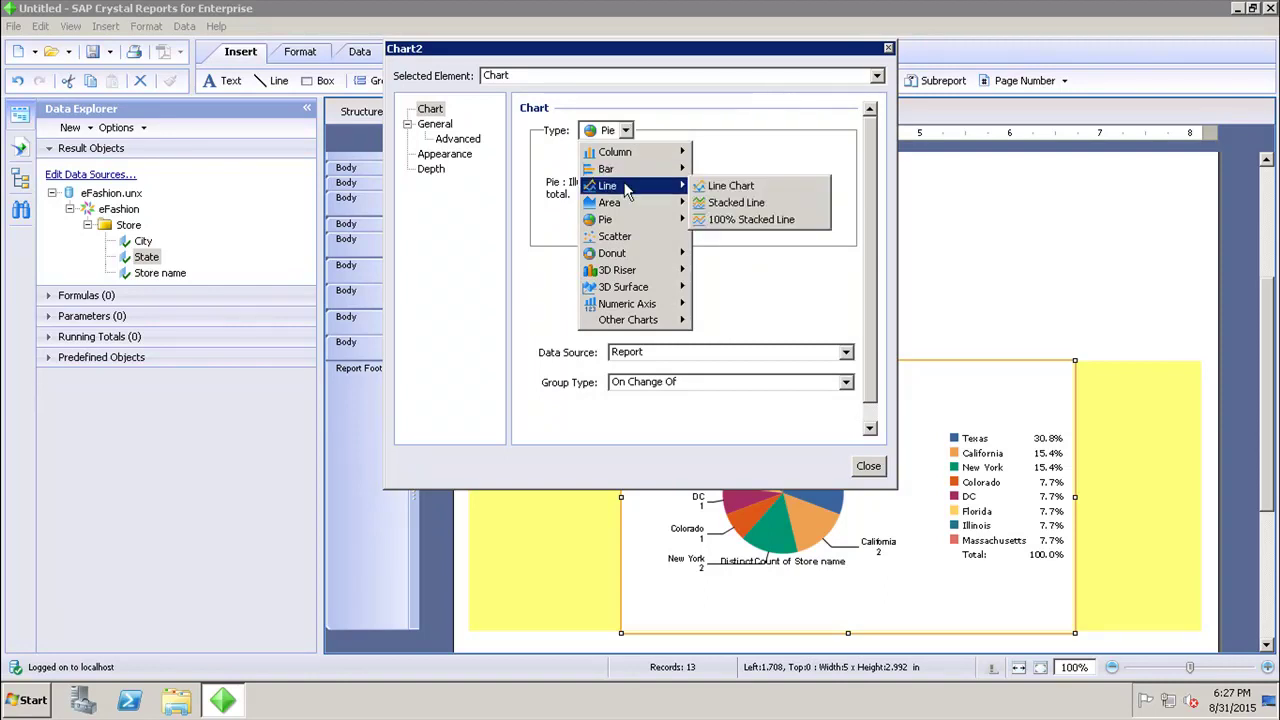
left_click(720, 188)
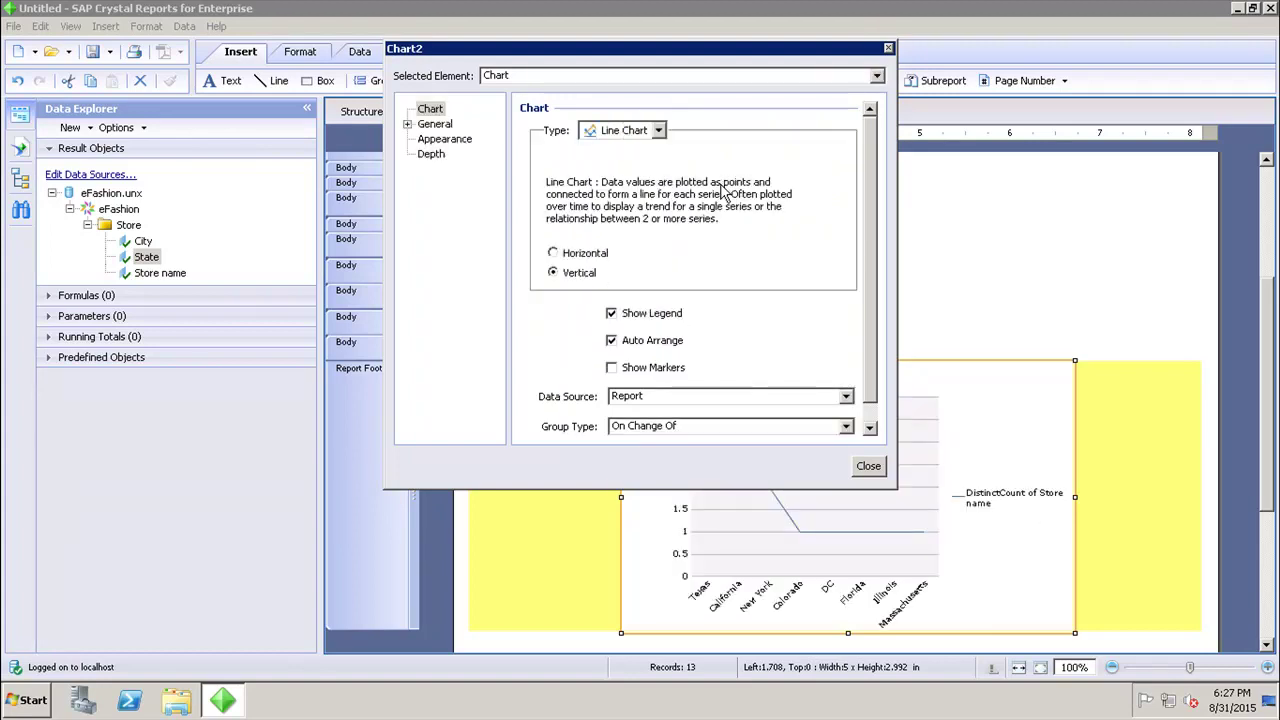
left_click(868, 467)
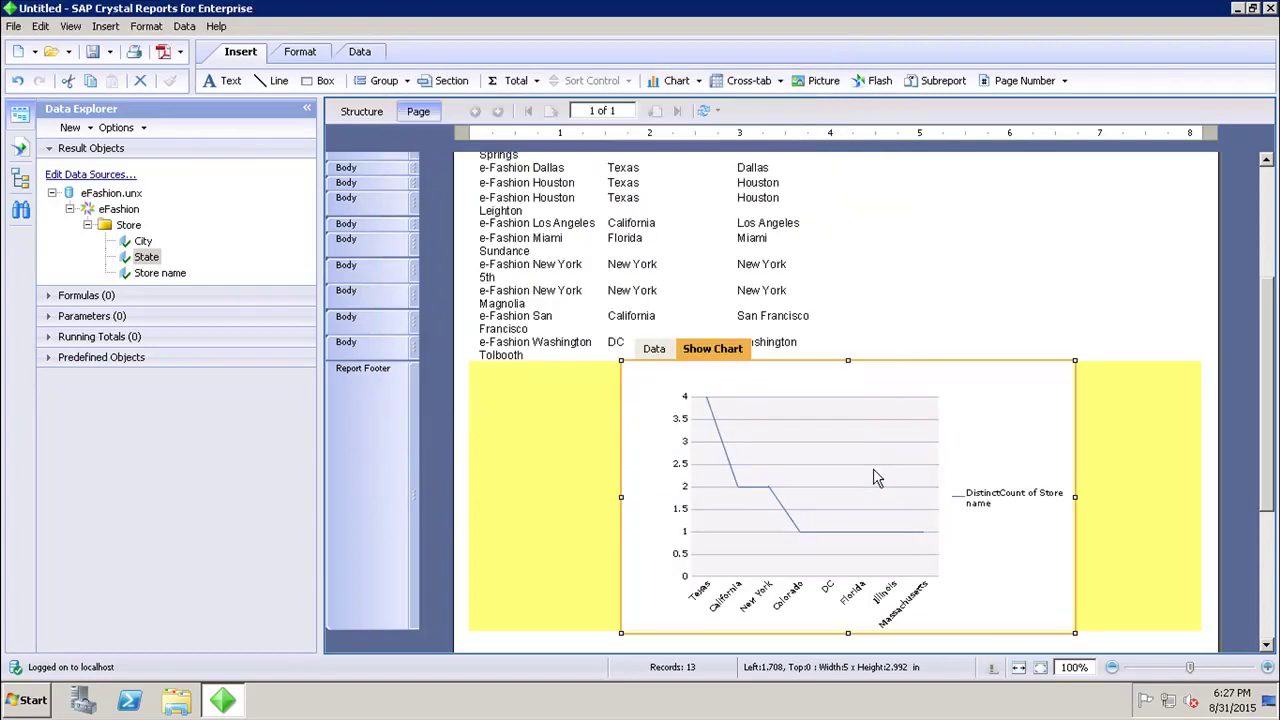
right_click(840, 392)
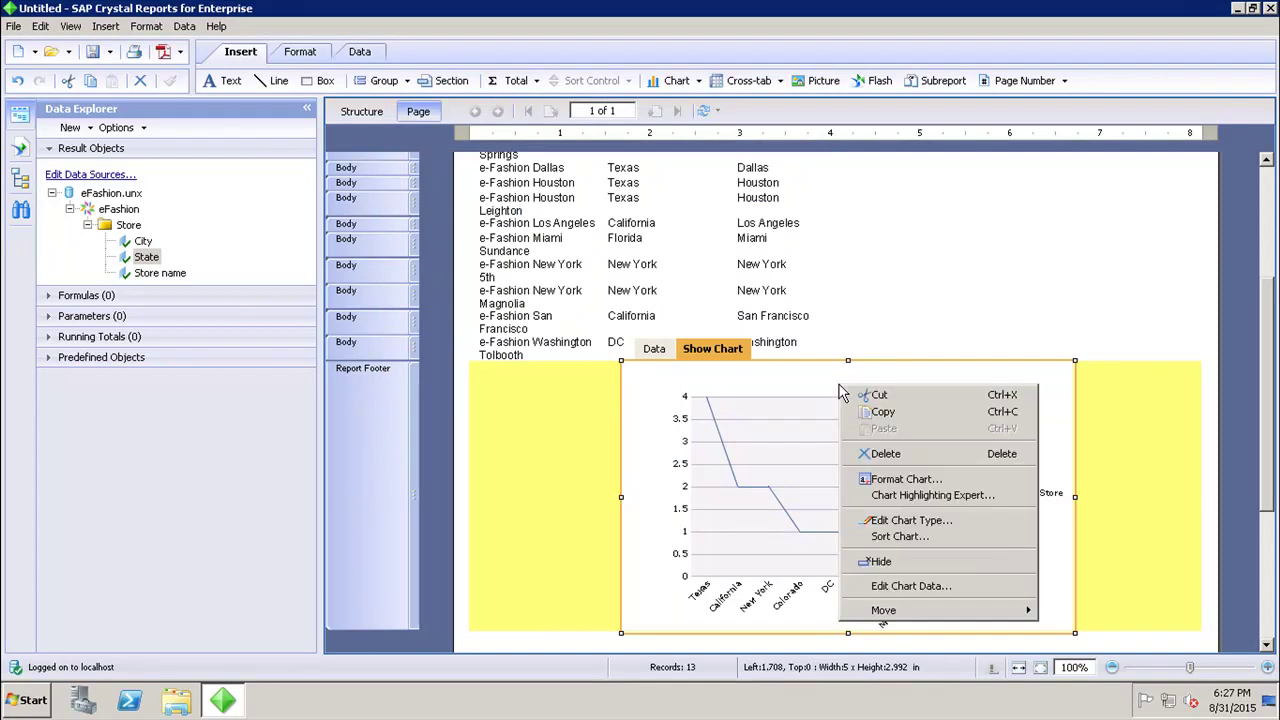
left_click(897, 481)
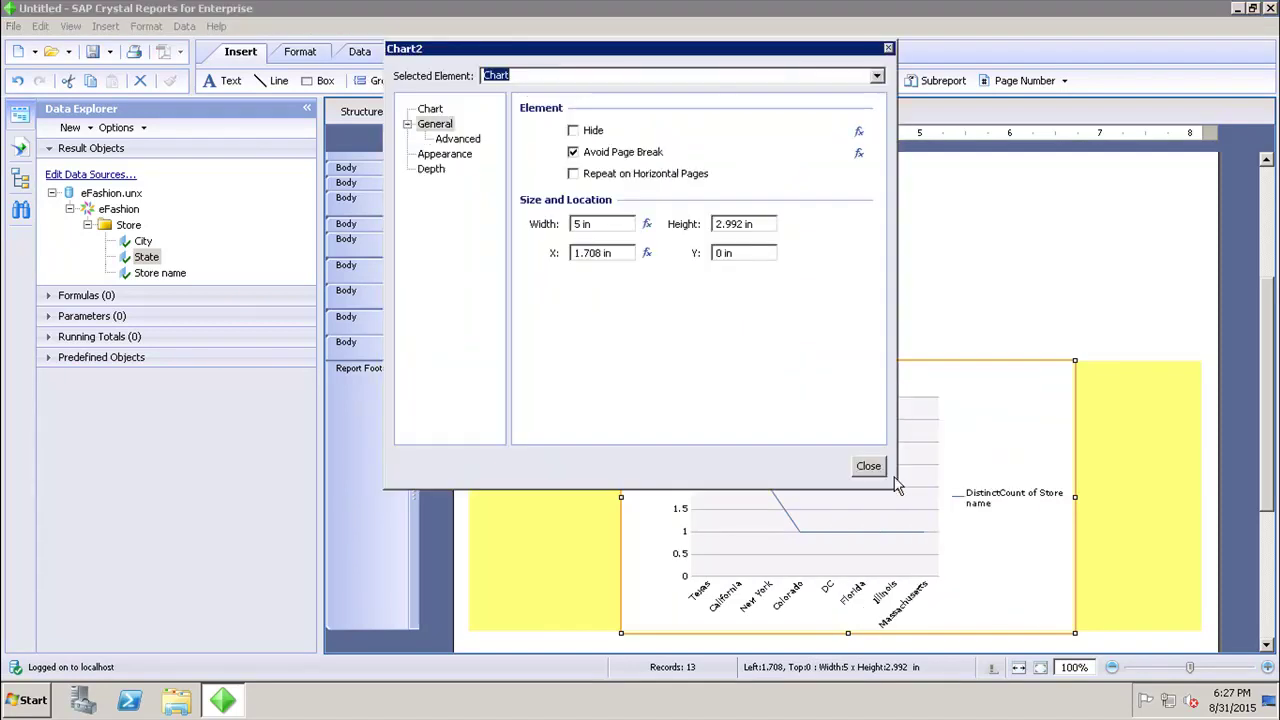
left_click(444, 112)
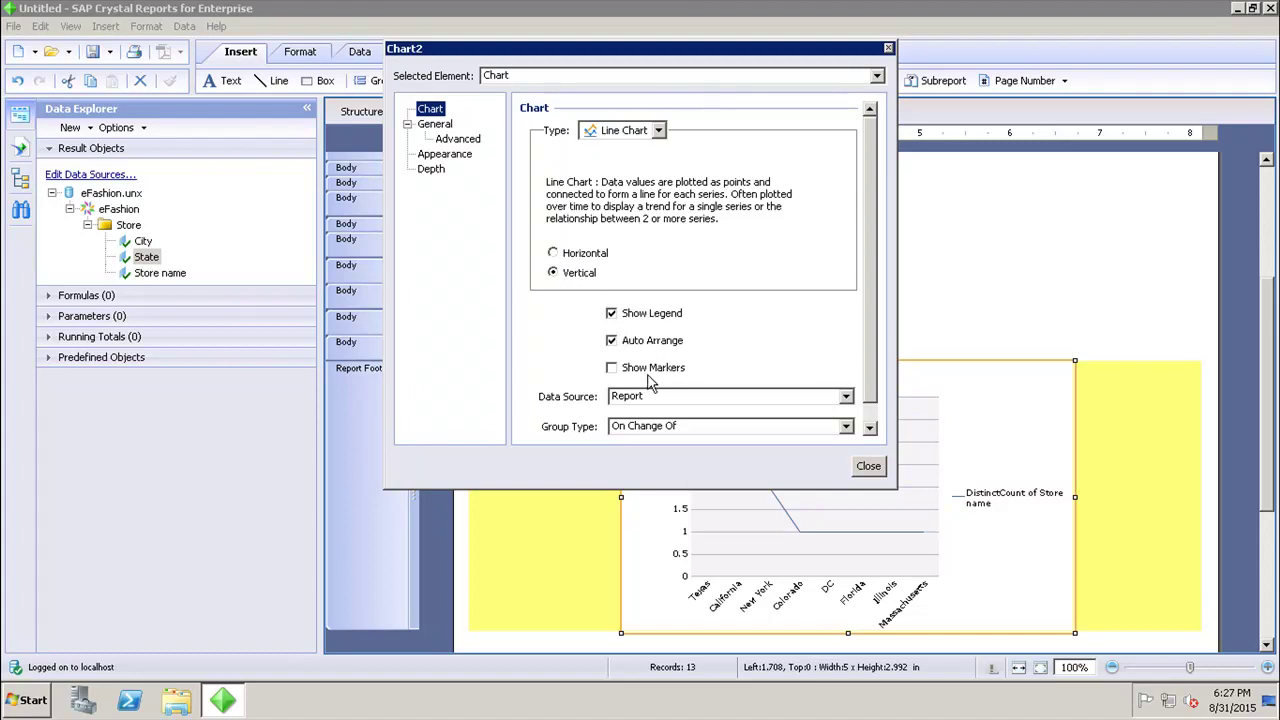
left_click(446, 128)
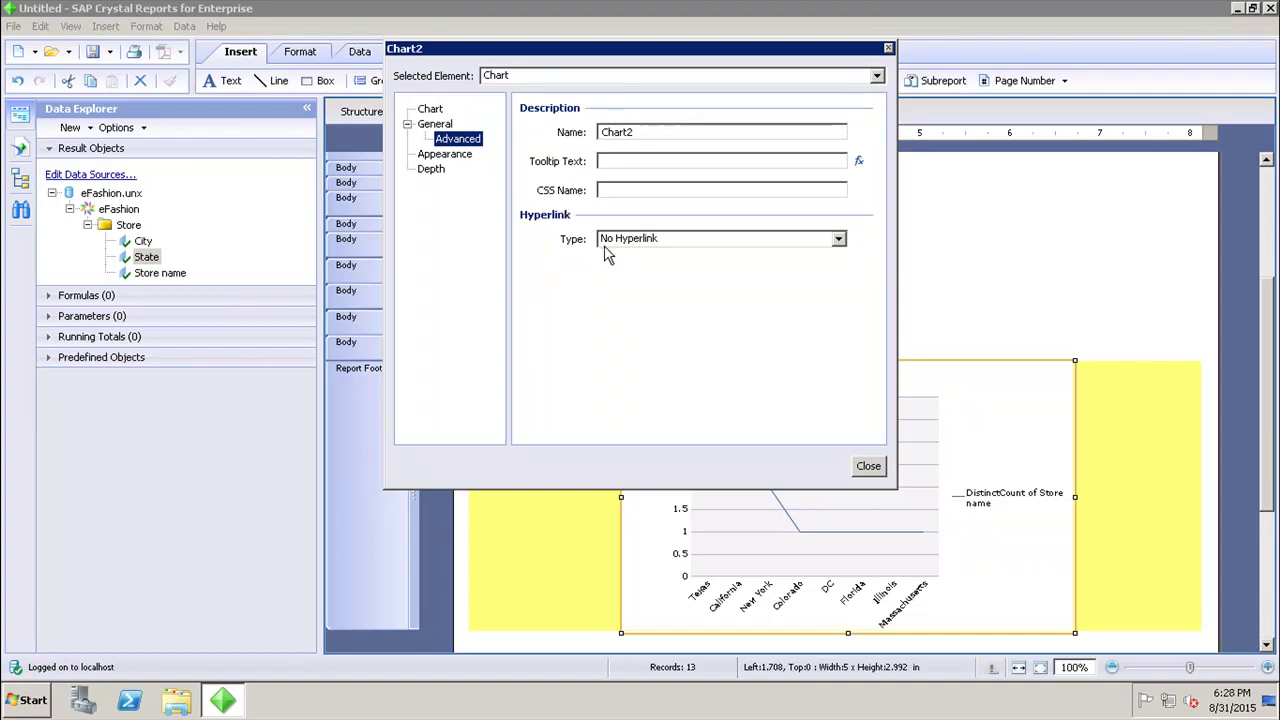
left_click(460, 155)
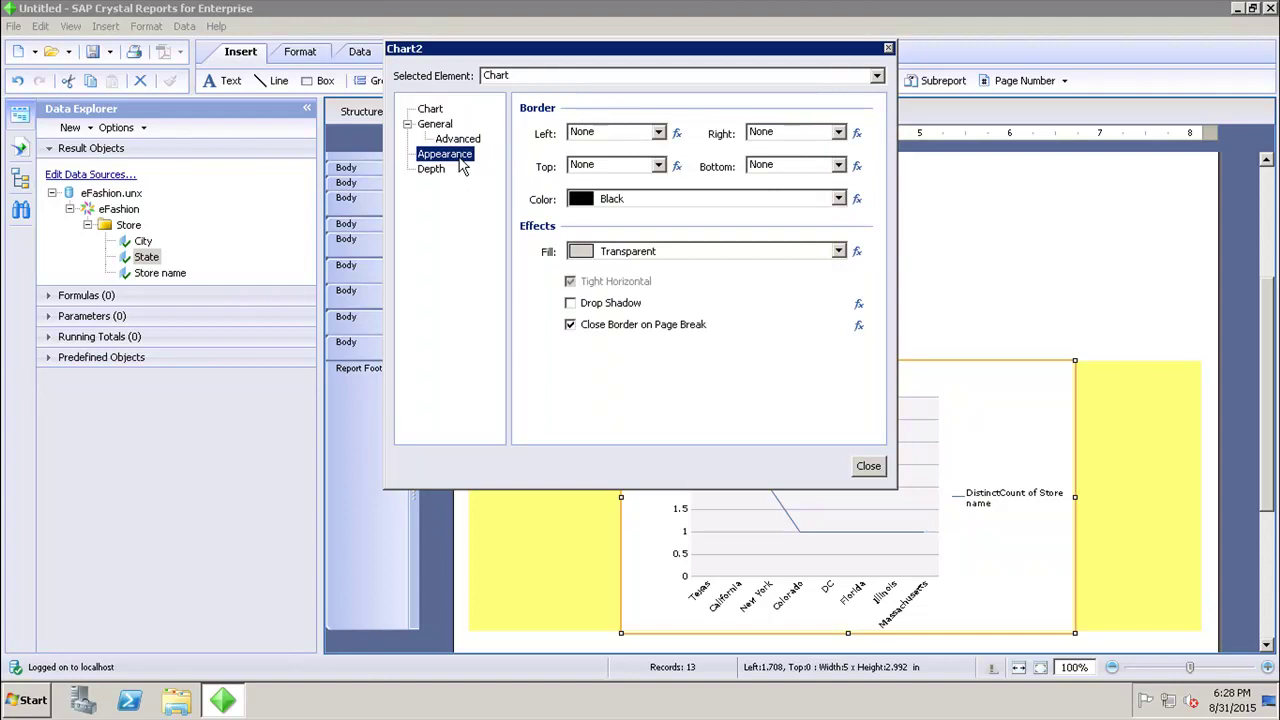
left_click(433, 177)
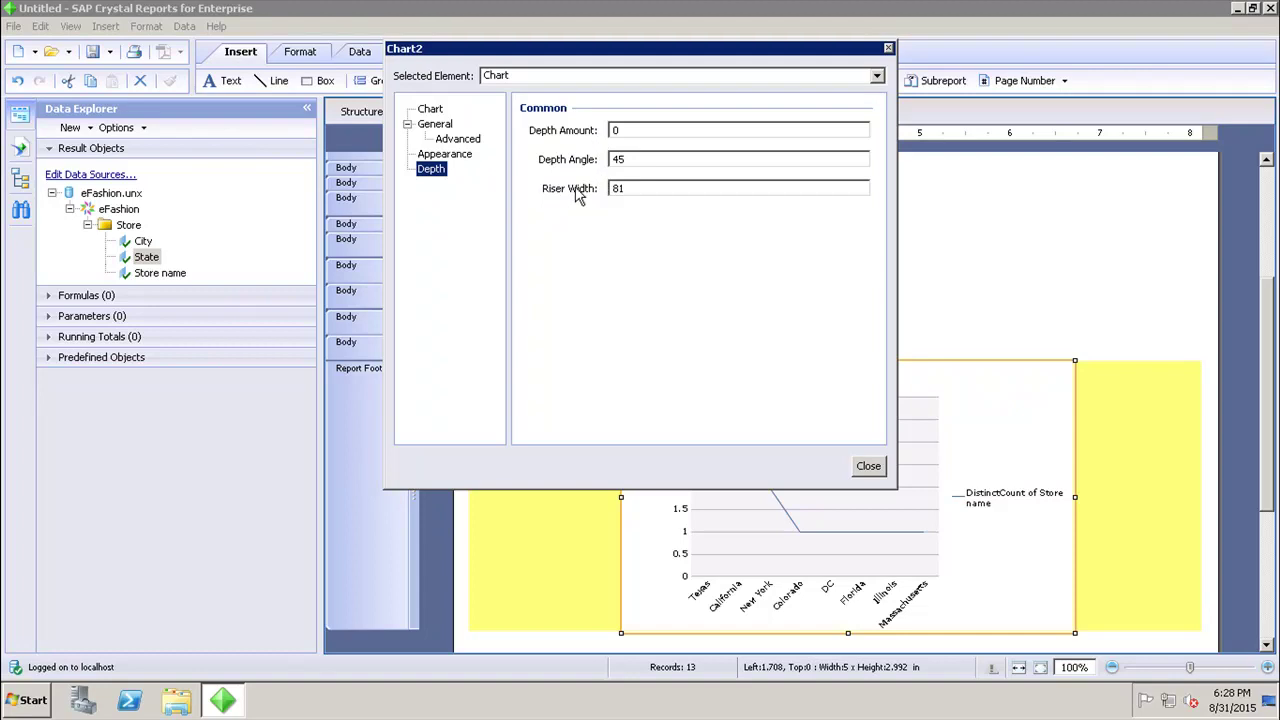
left_click(866, 470)
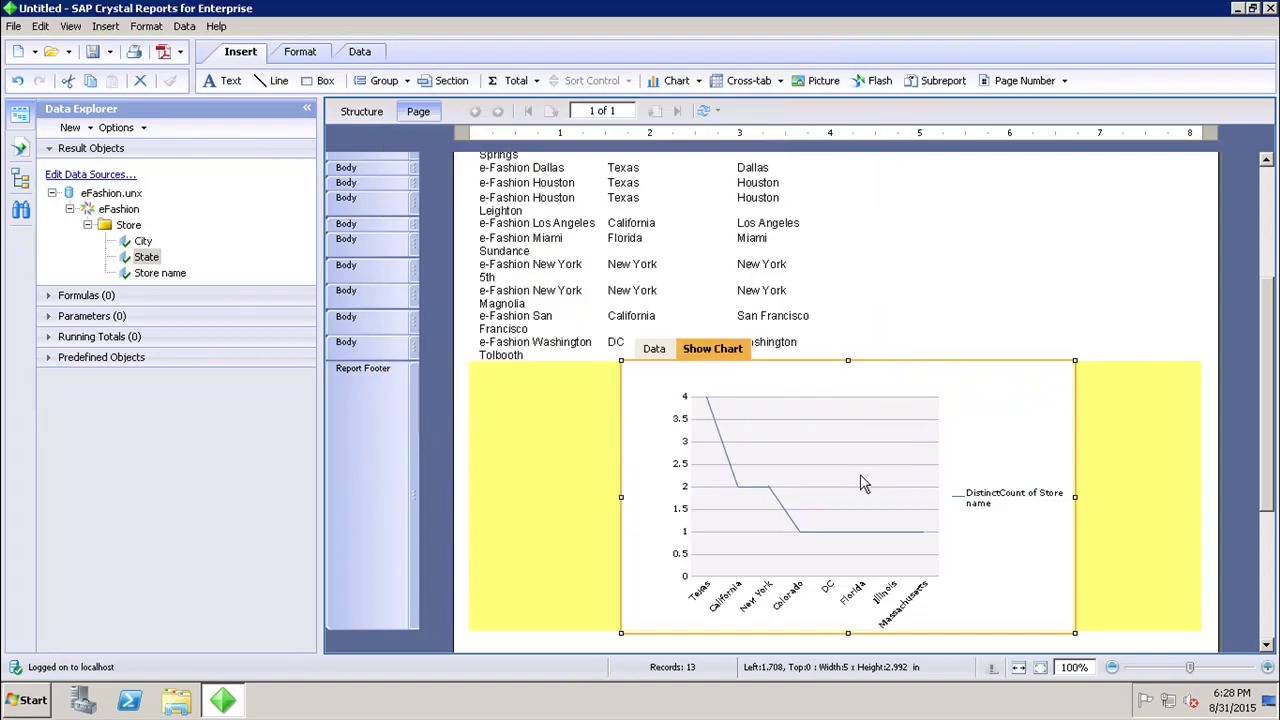
Review the chart data (State category, DistinctCount of Store name total) and bring up Sort Chart
right_click(760, 386)
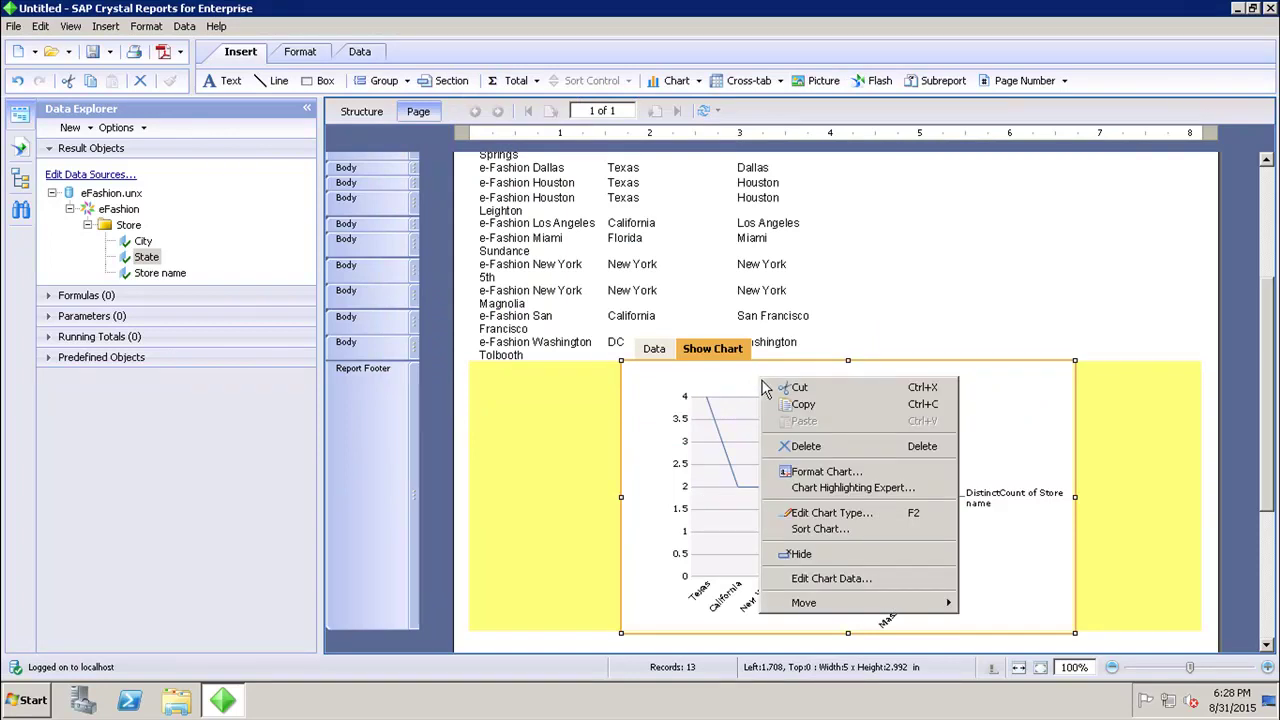
left_click(847, 580)
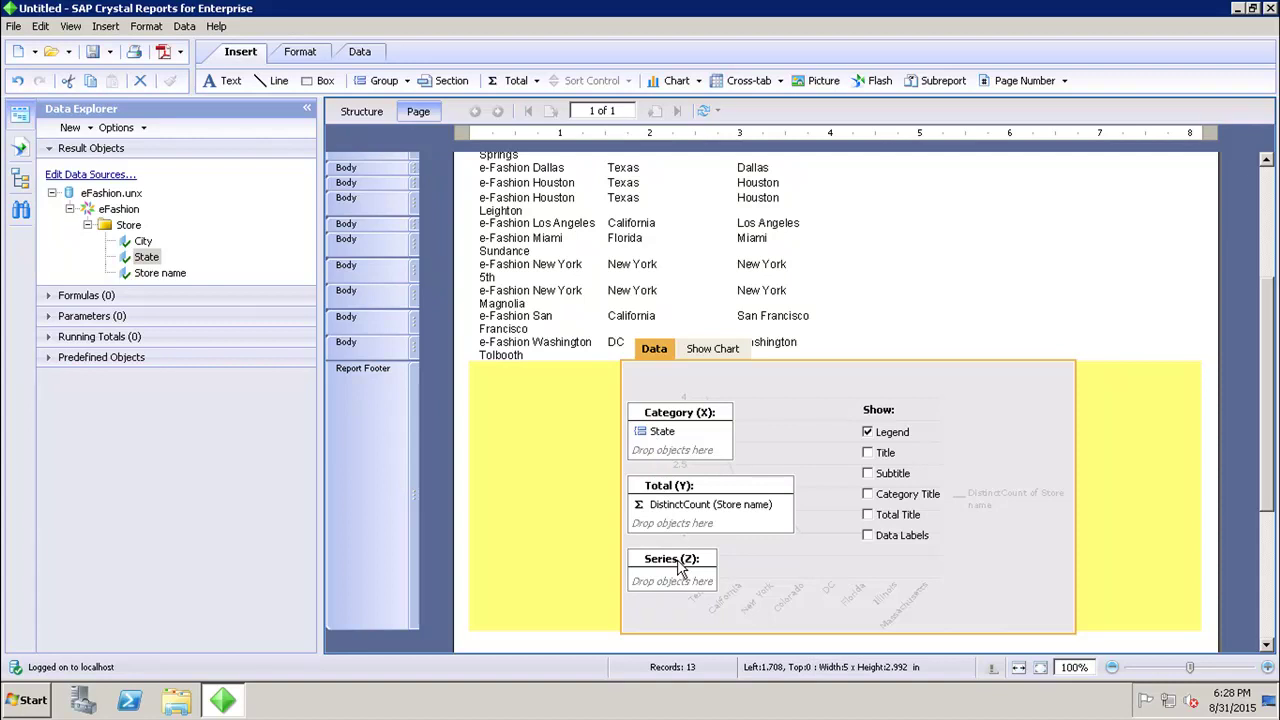
right_click(774, 377)
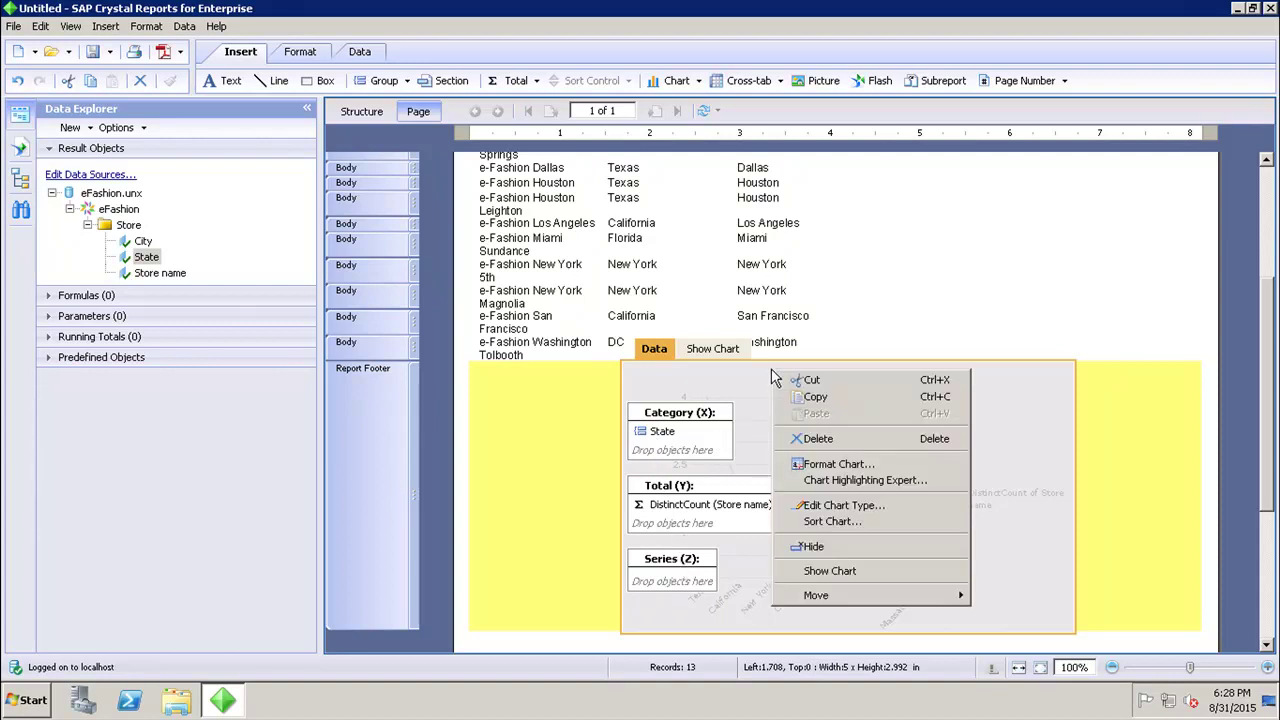
left_click(840, 520)
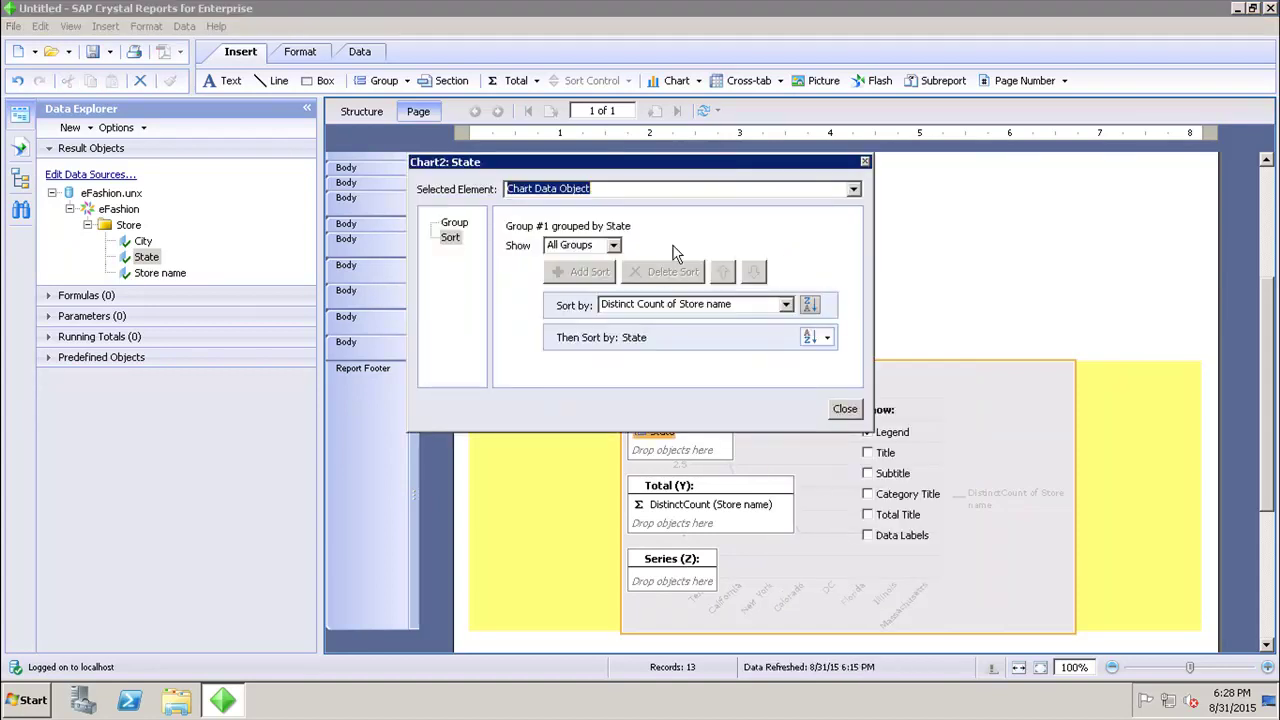
Replace the existing sort with DistinctCount (Store name) in ascending order
left_click(647, 318)
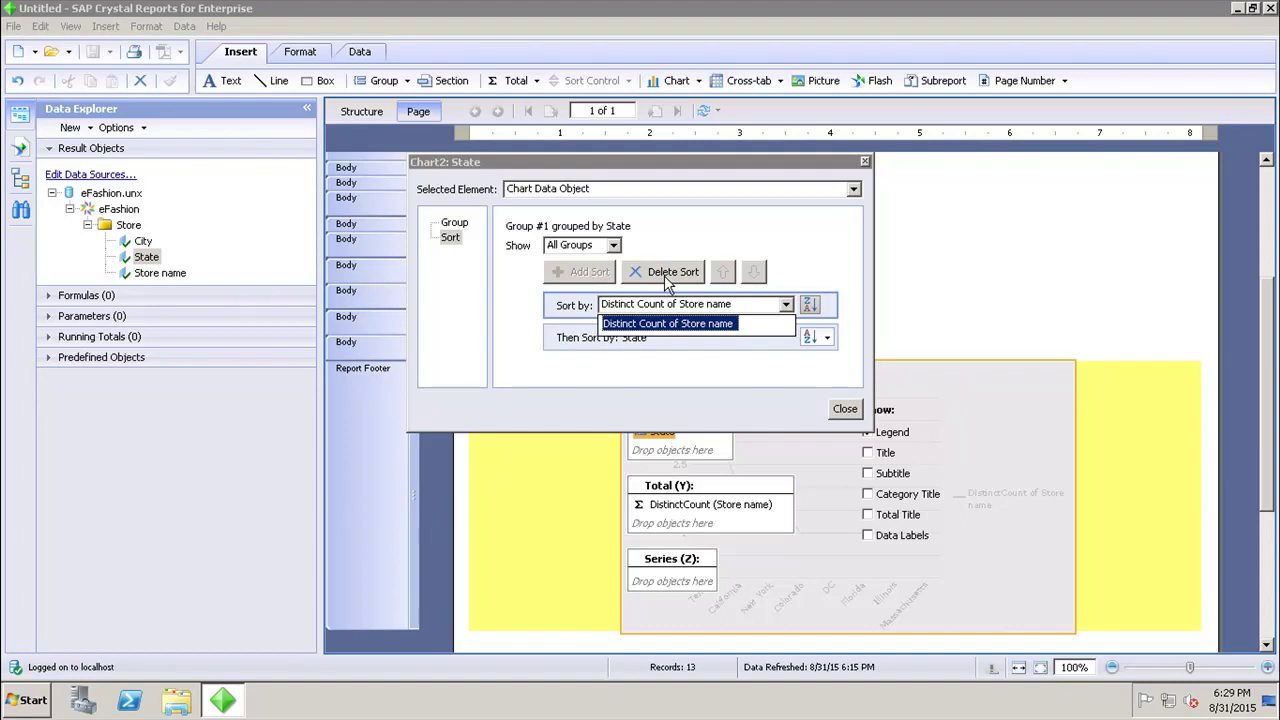
left_click(664, 275)
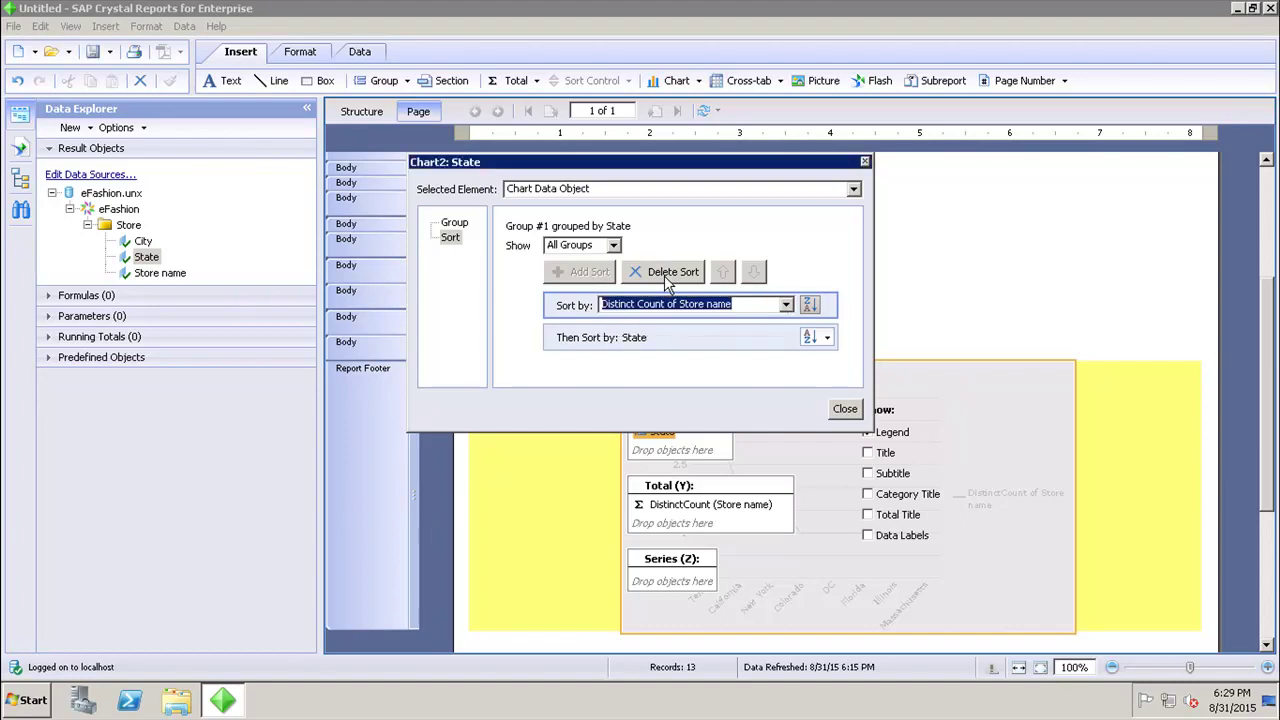
left_click(660, 272)
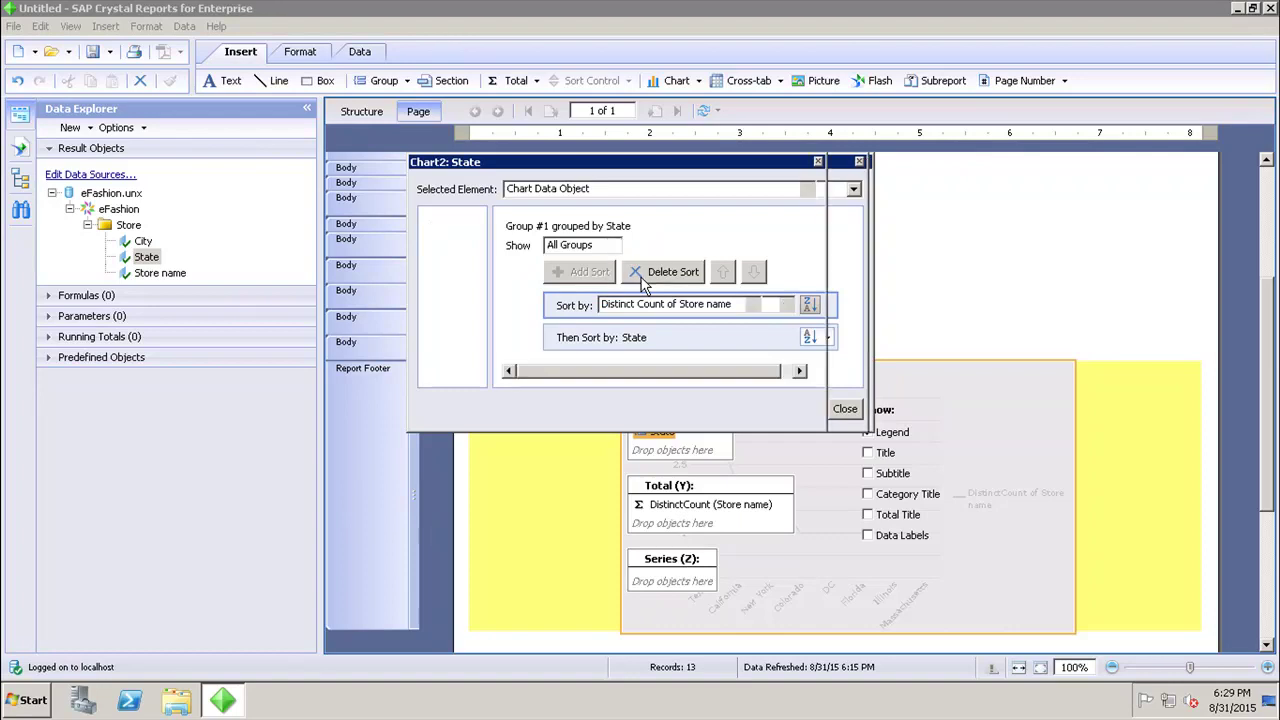
left_click(607, 278)
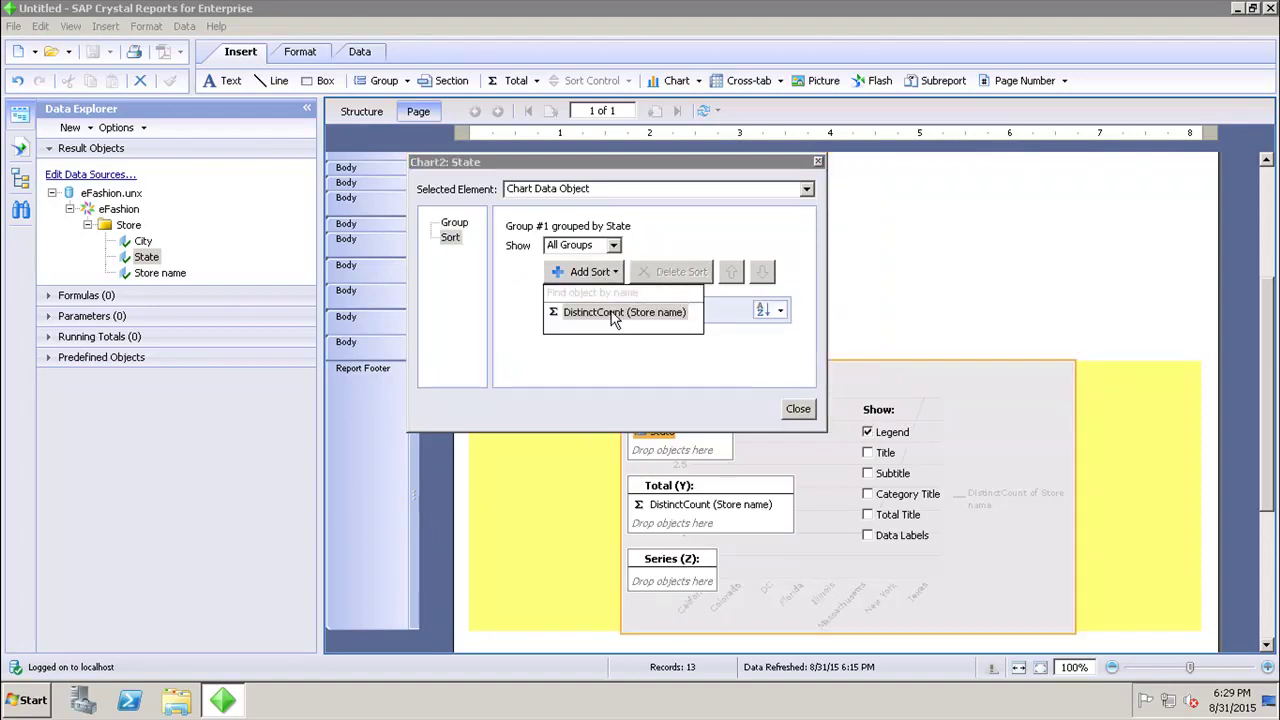
left_click(612, 314)
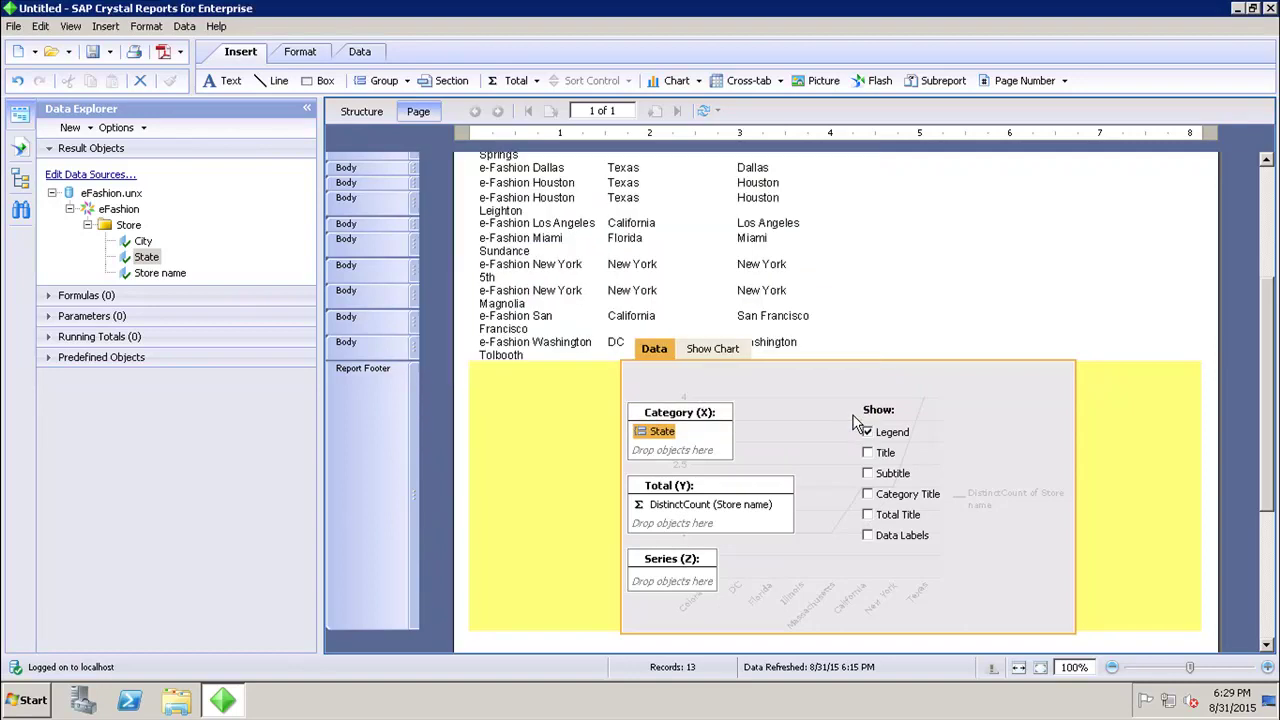
Close the Sort dialog and hide the line chart, leaving the Report Footer empty
left_click(845, 410)
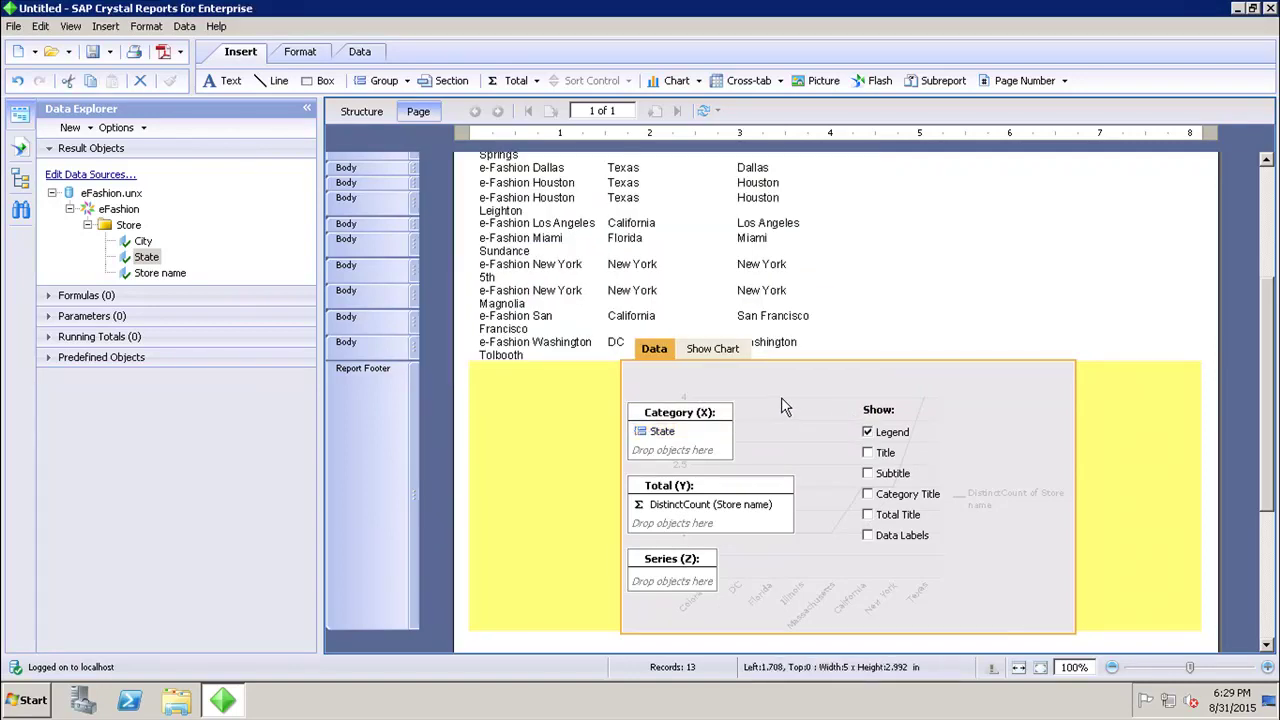
right_click(782, 400)
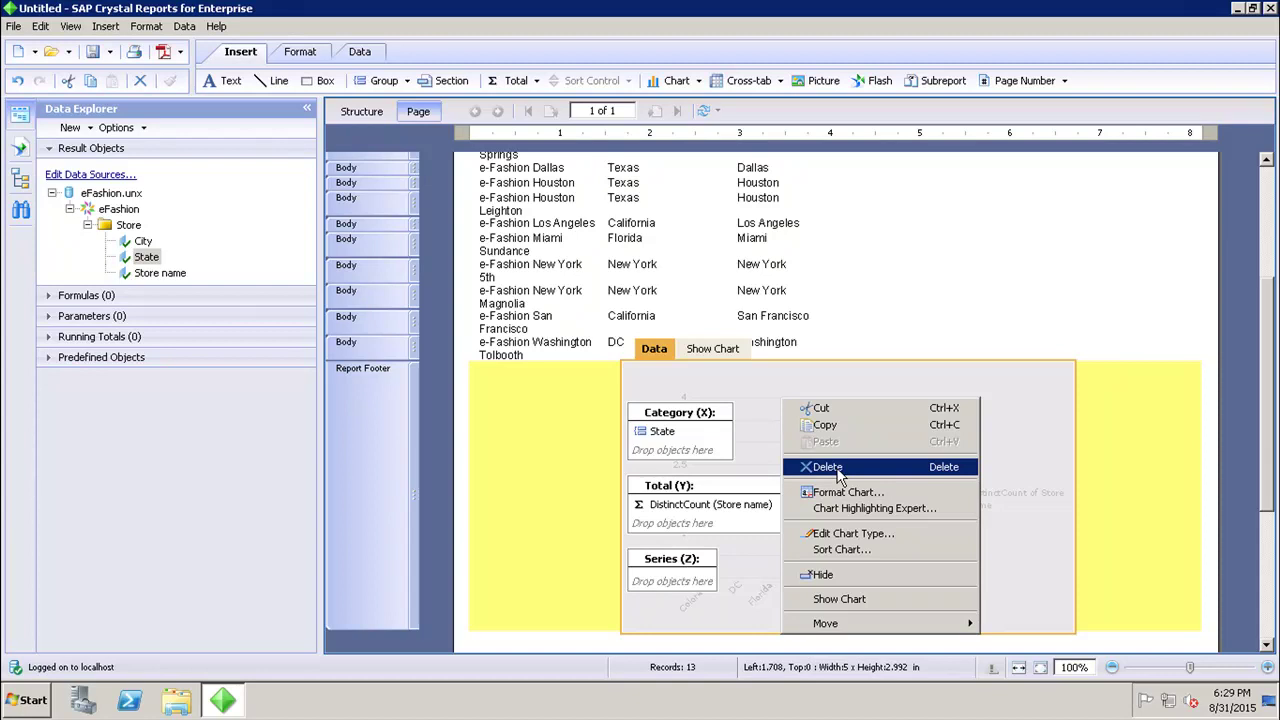
left_click(855, 577)
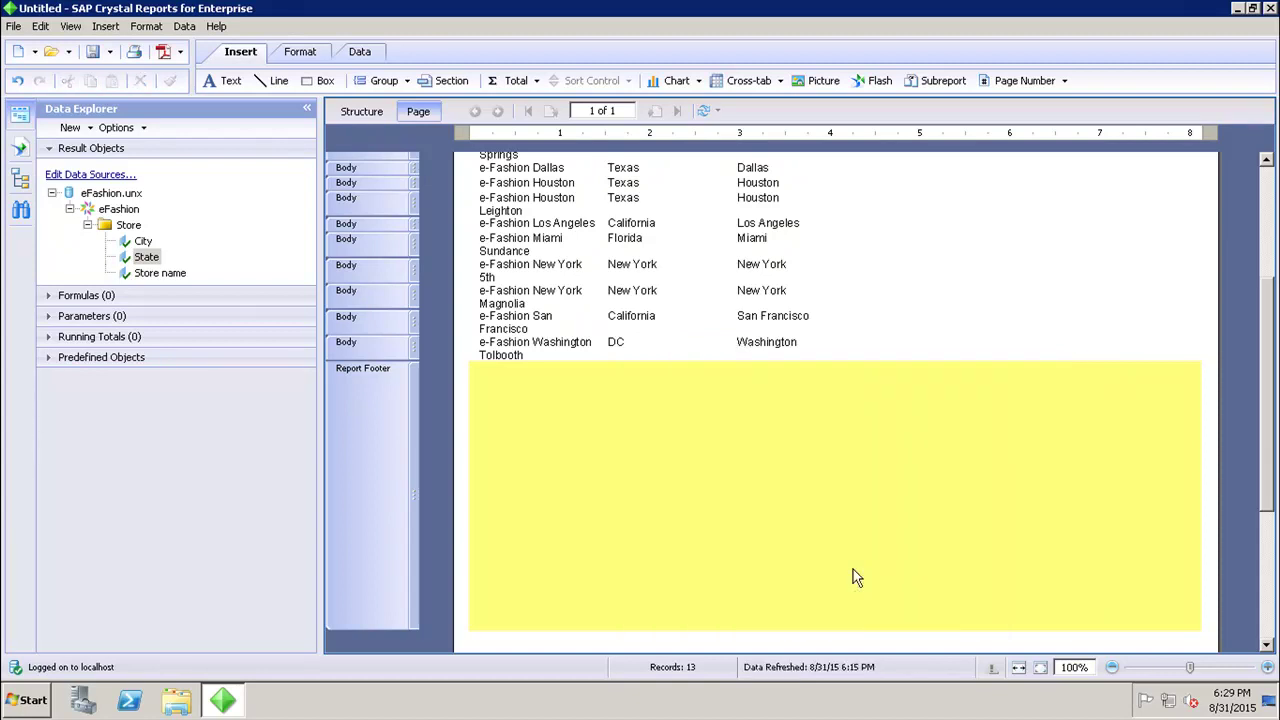
left_click(763, 417)
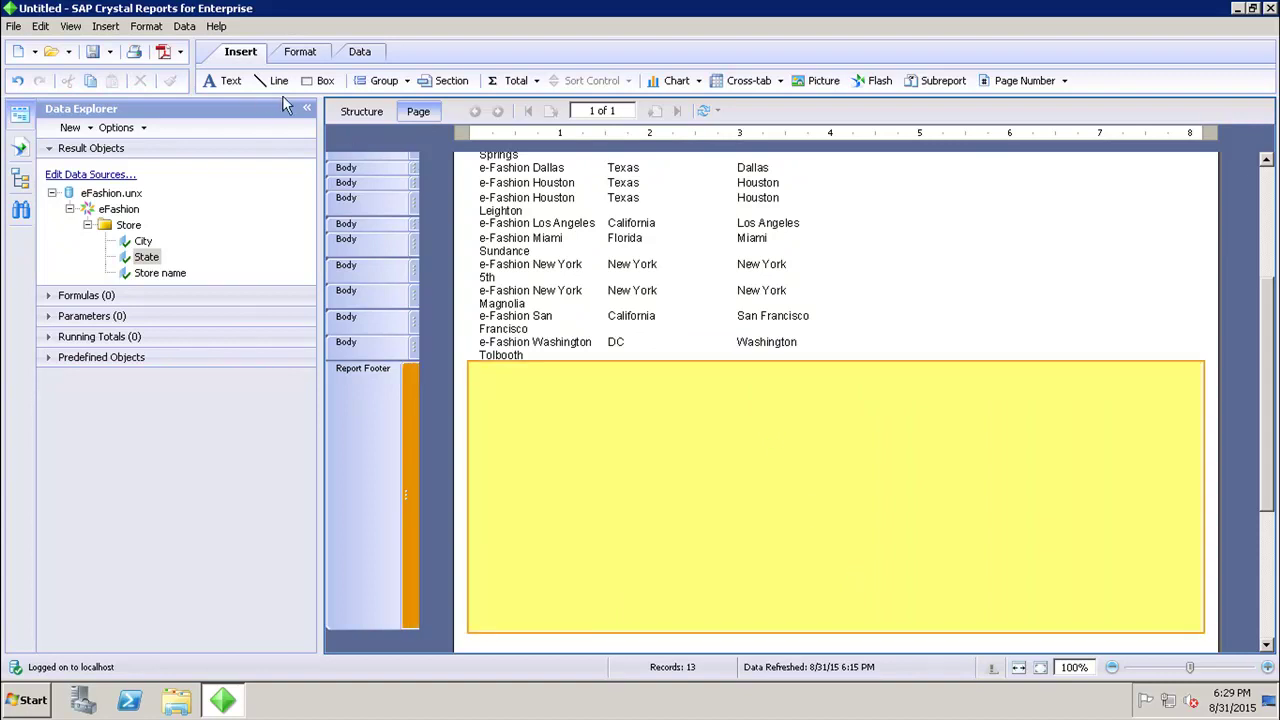
Unhide the footer line chart in Structure view, return to Page view, and minimize the window
left_click(342, 114)
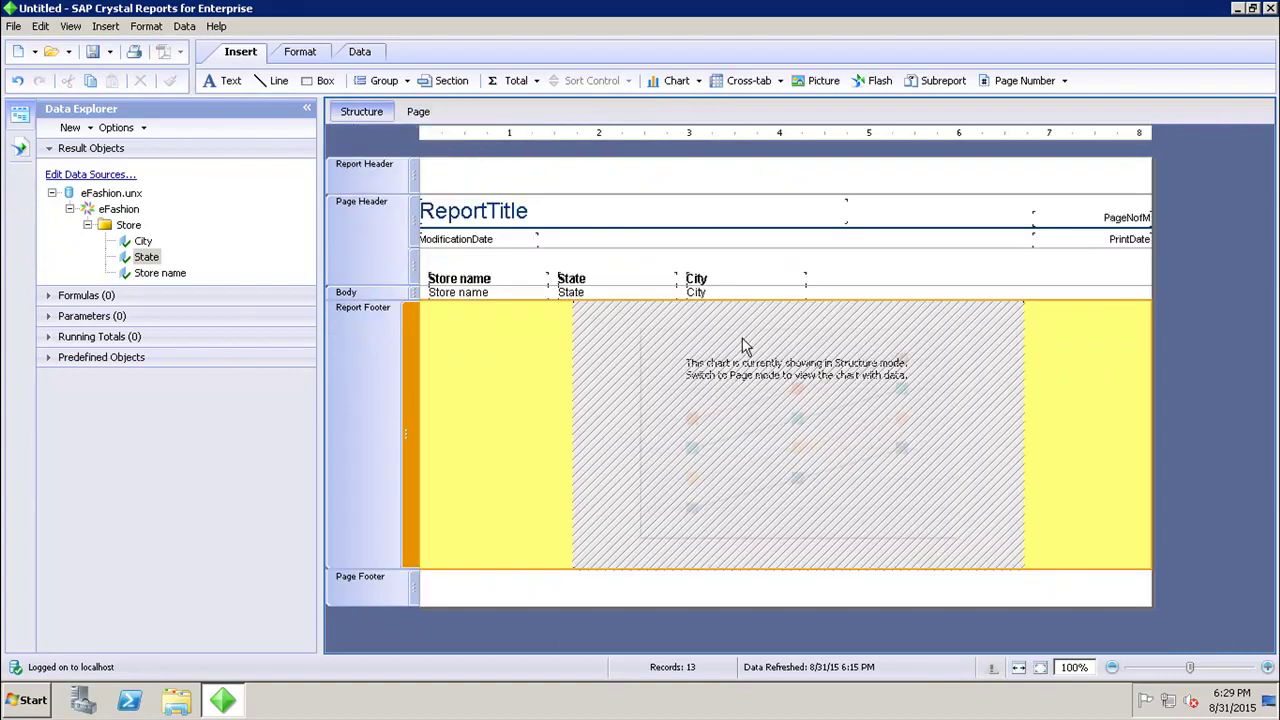
left_click(767, 391)
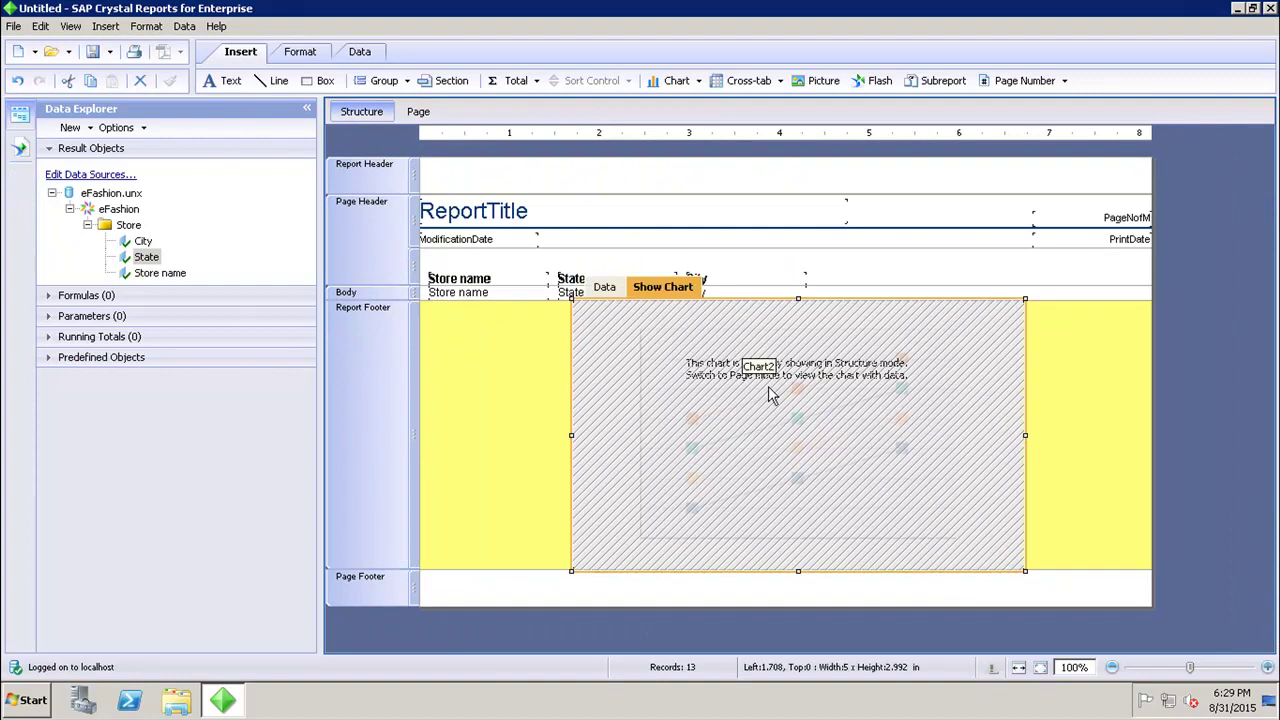
right_click(768, 389)
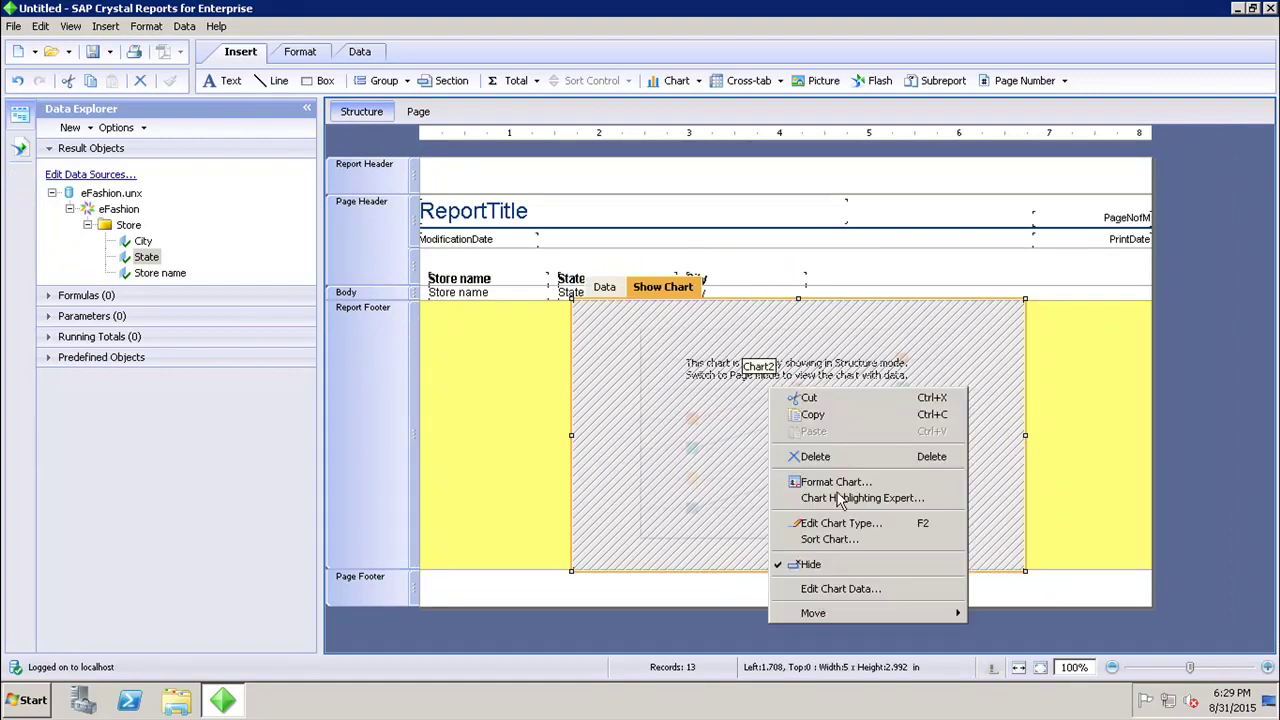
left_click(853, 570)
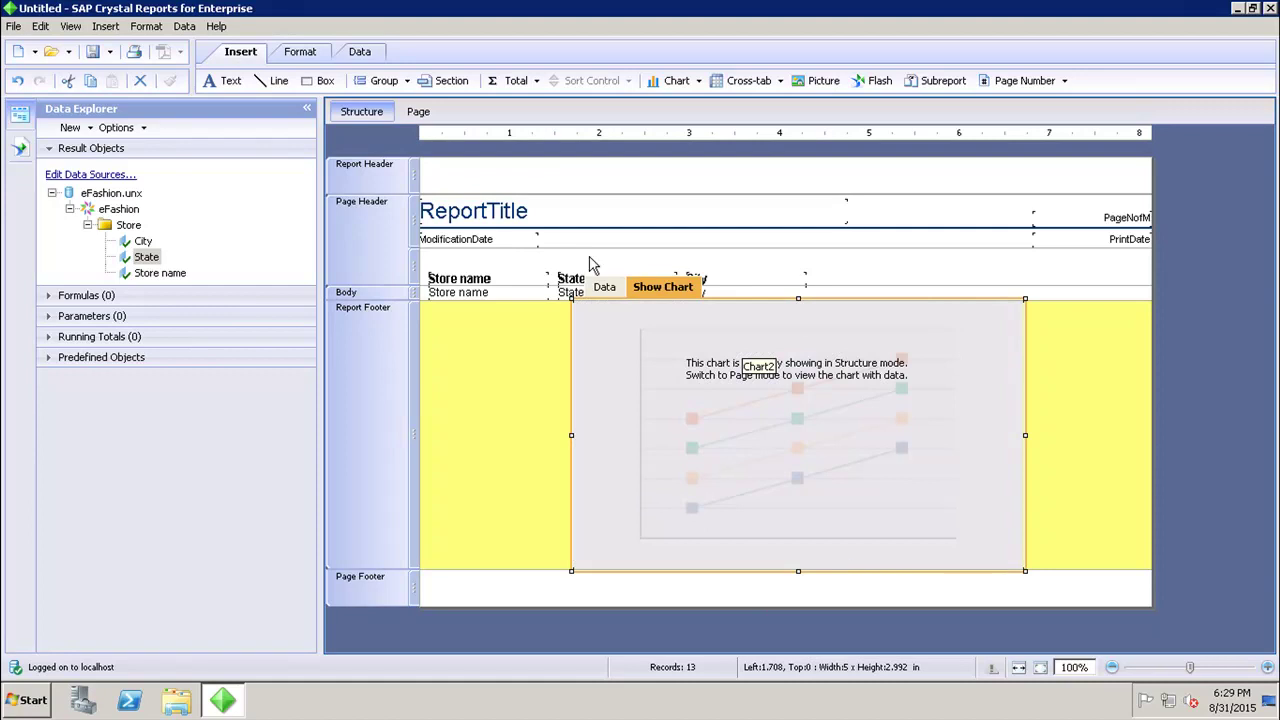
left_click(433, 118)
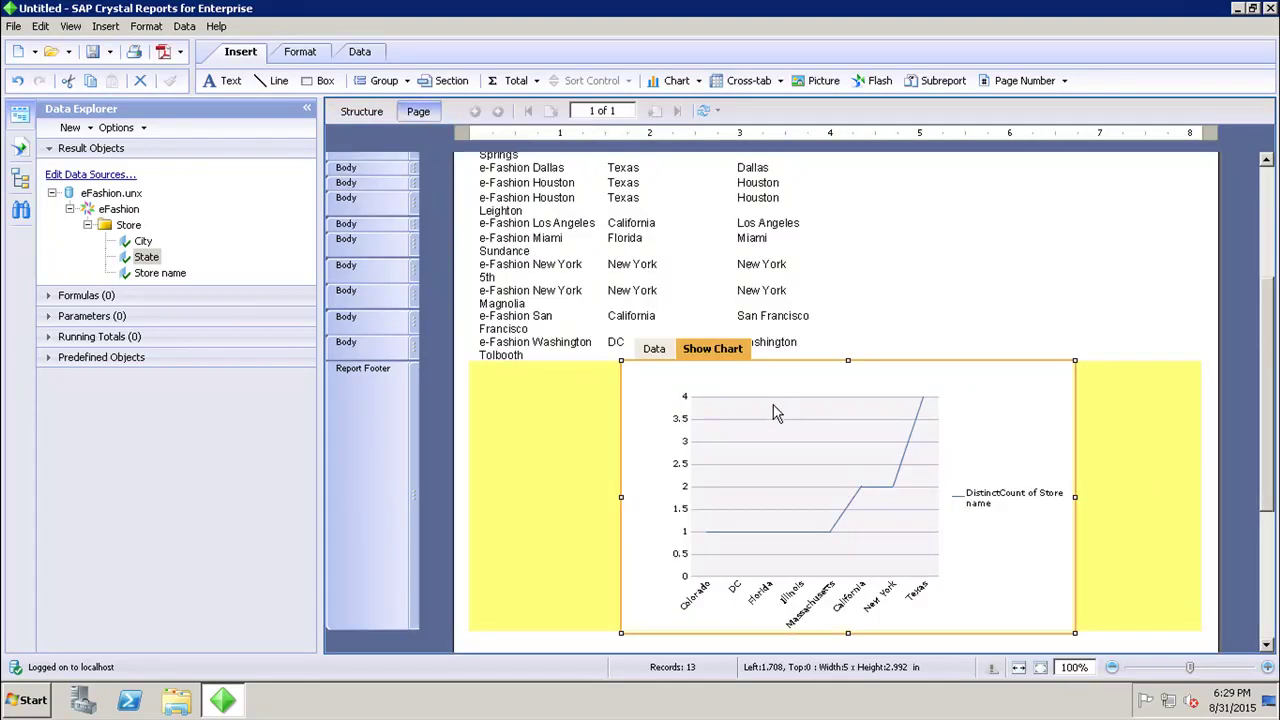
left_click(1236, 9)
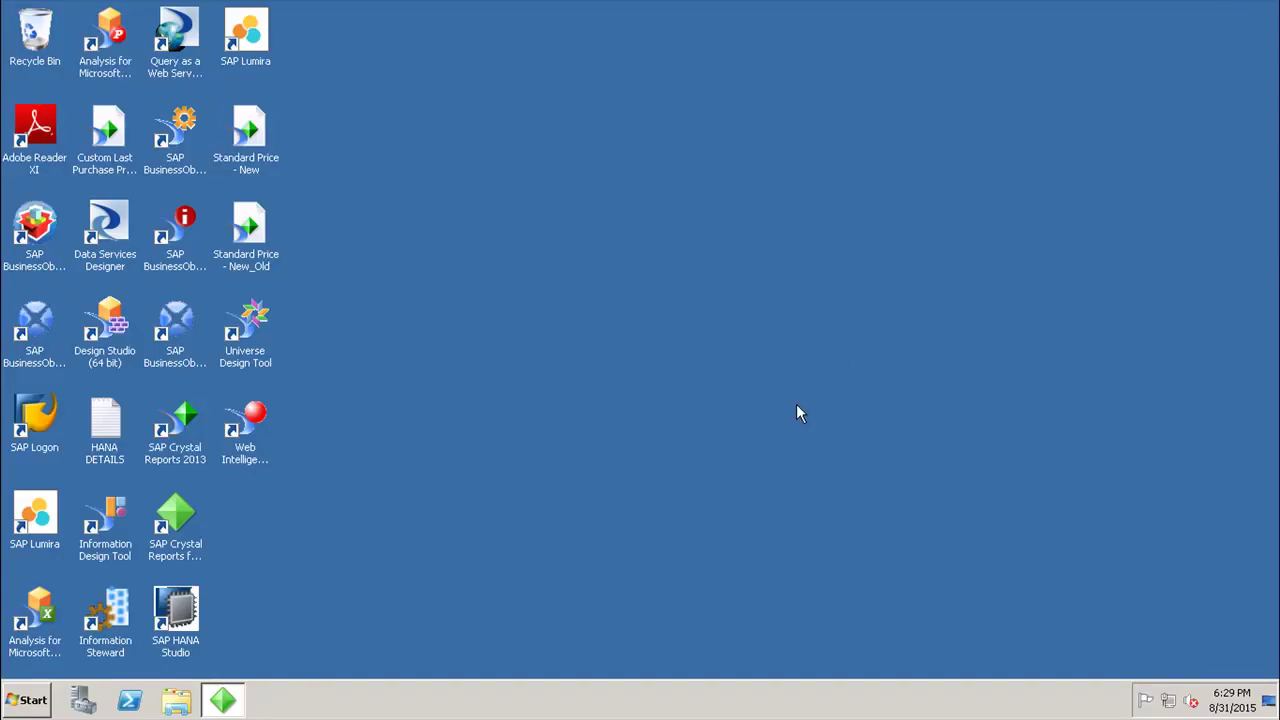